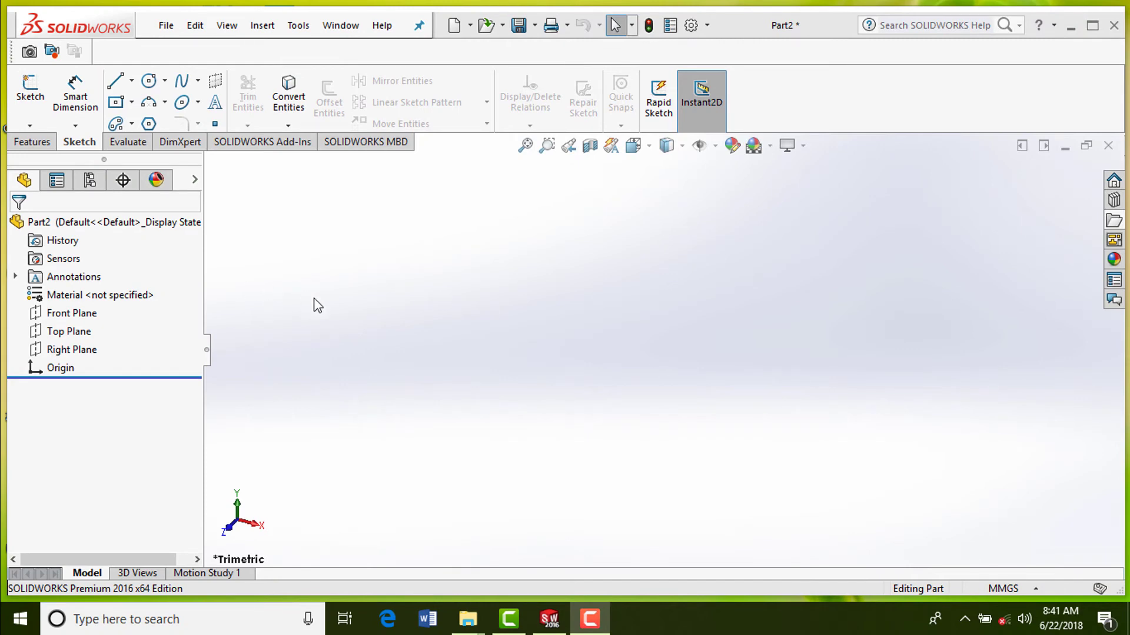
Turn the view normal to the Front Plane
left_click(54, 318)
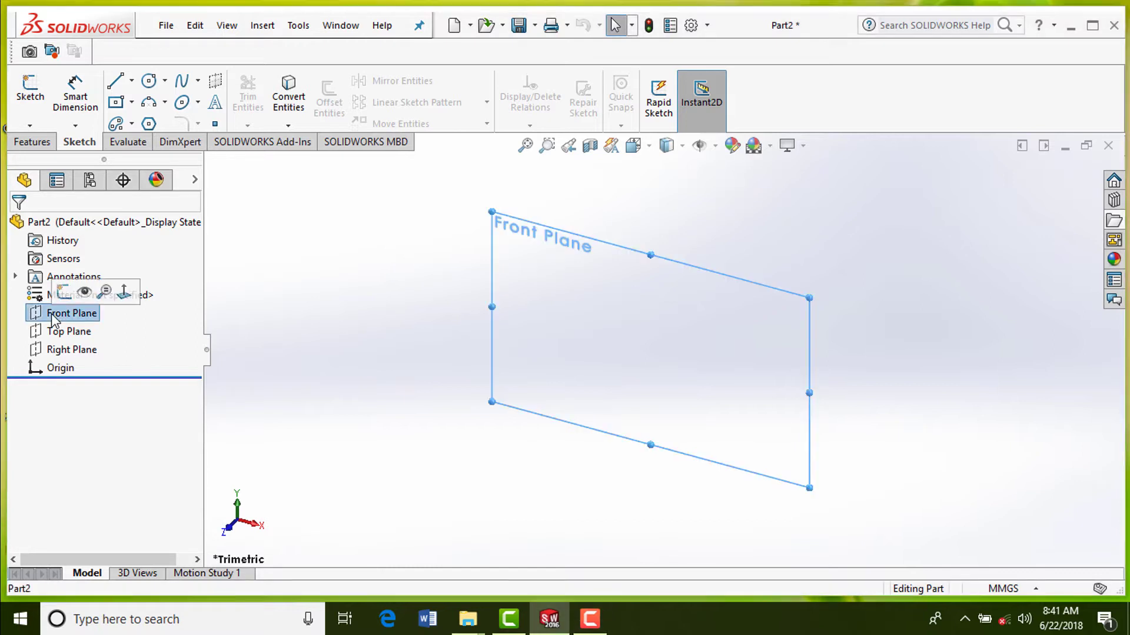
right_click(663, 304)
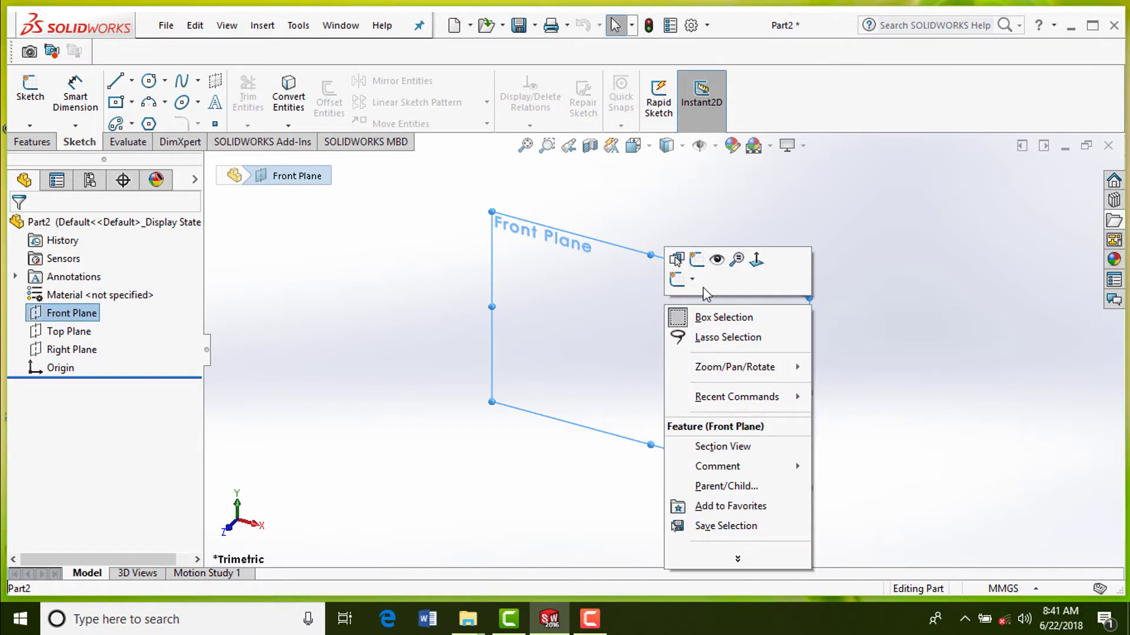
left_click(752, 265)
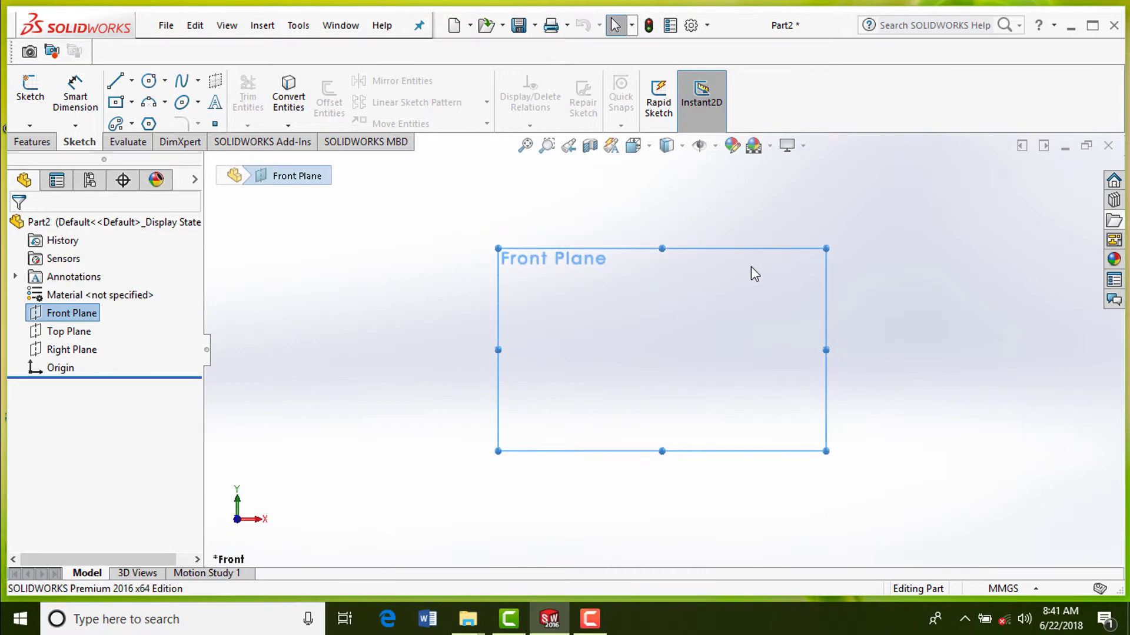
Draw a center rectangle anchored at the origin on the Front Plane
left_click(131, 104)
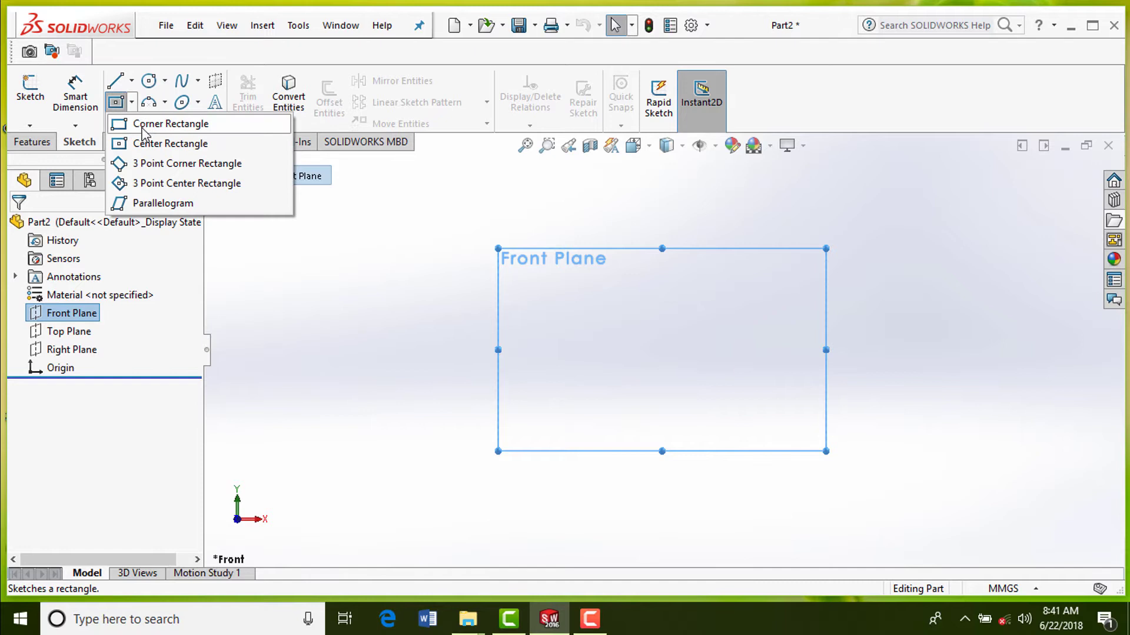
left_click(144, 150)
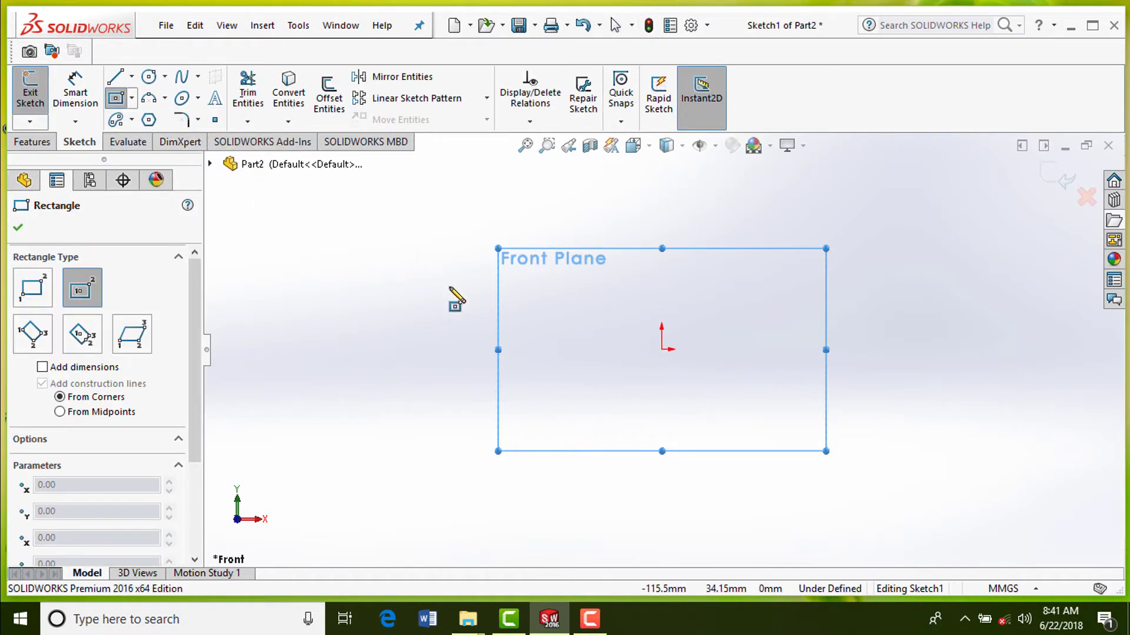
left_click(662, 349)
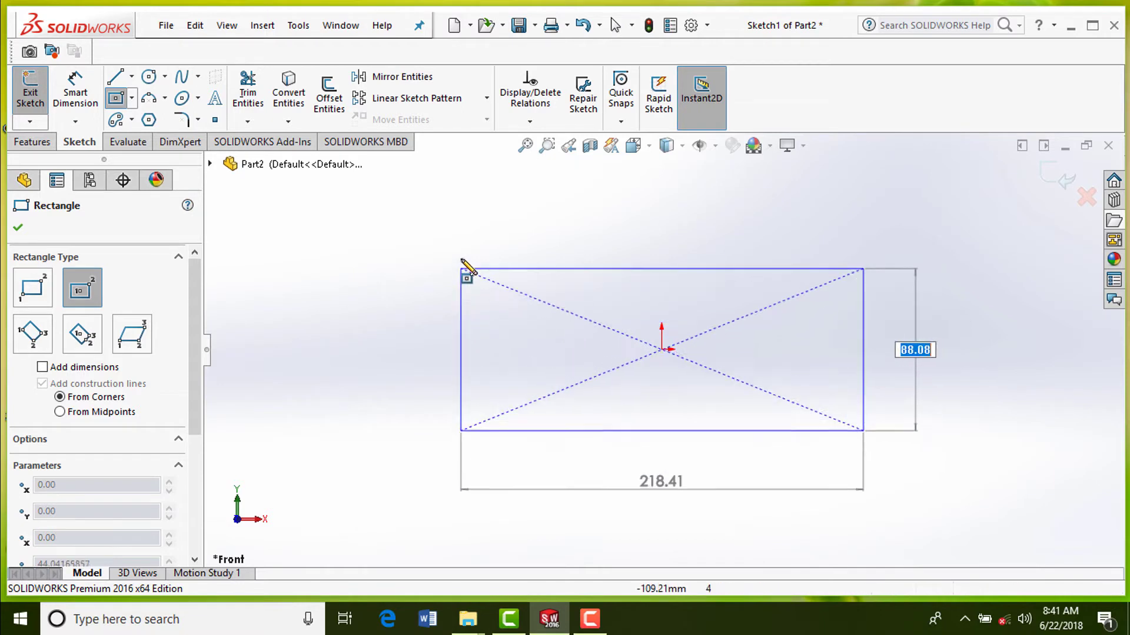
left_click(458, 228)
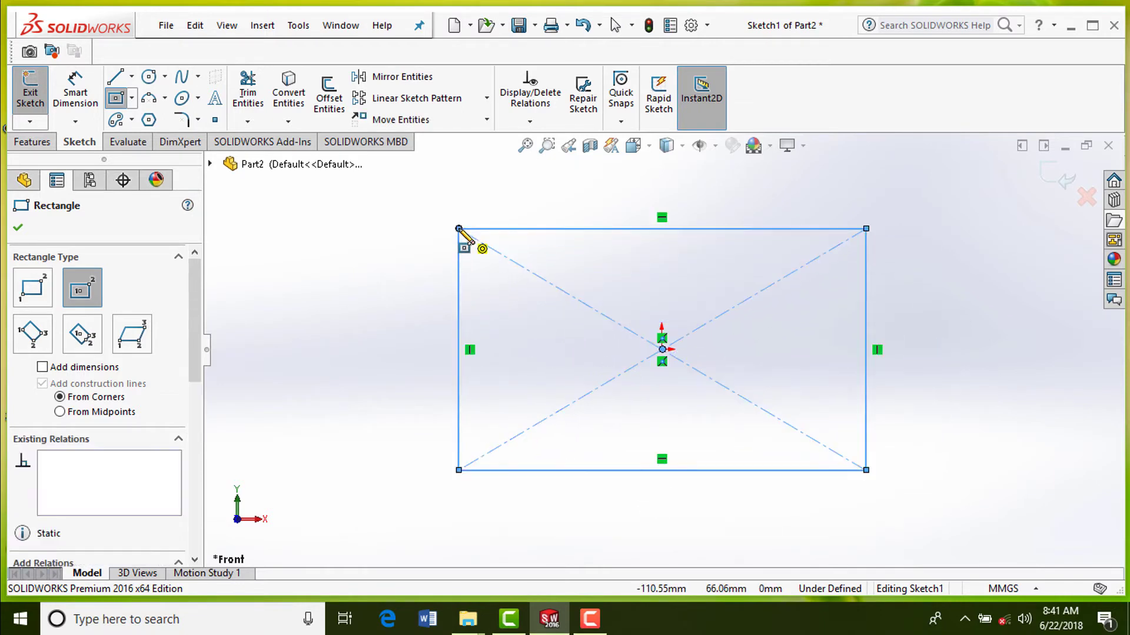
key("Escape")
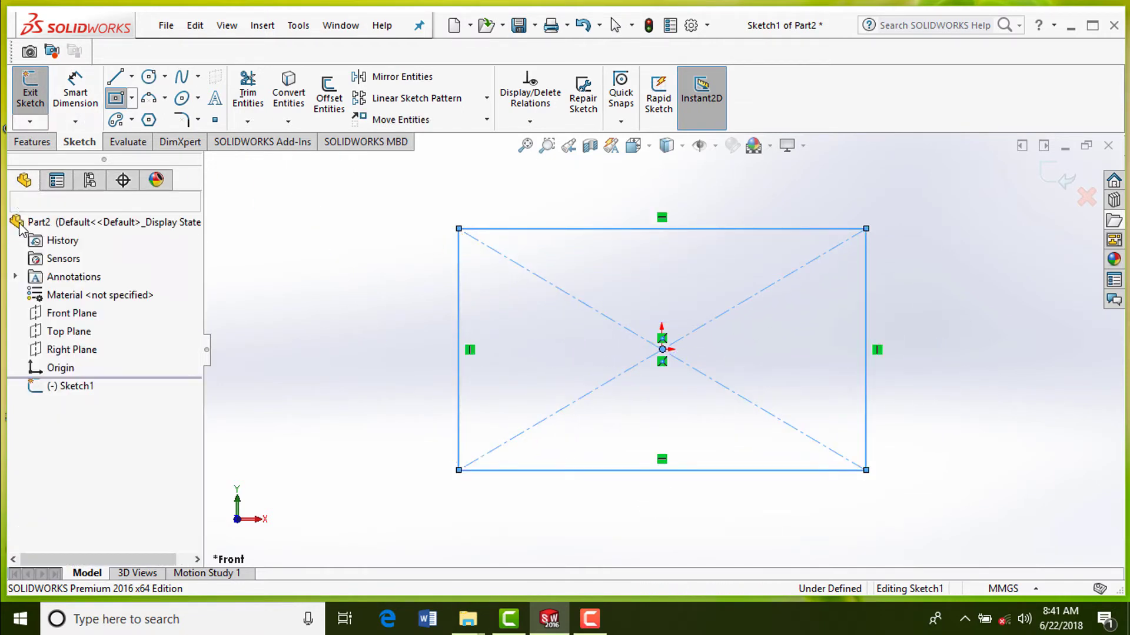
Dimension the rectangle's left edge to 50 mm and bottom edge to 70 mm
left_click(76, 94)
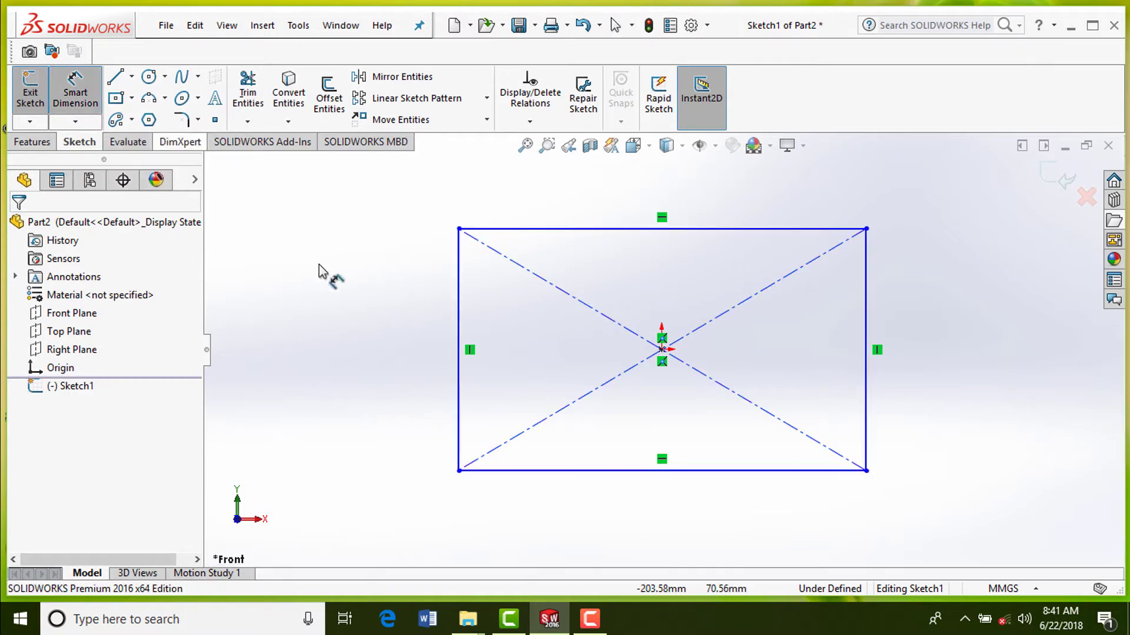
left_click(458, 333)
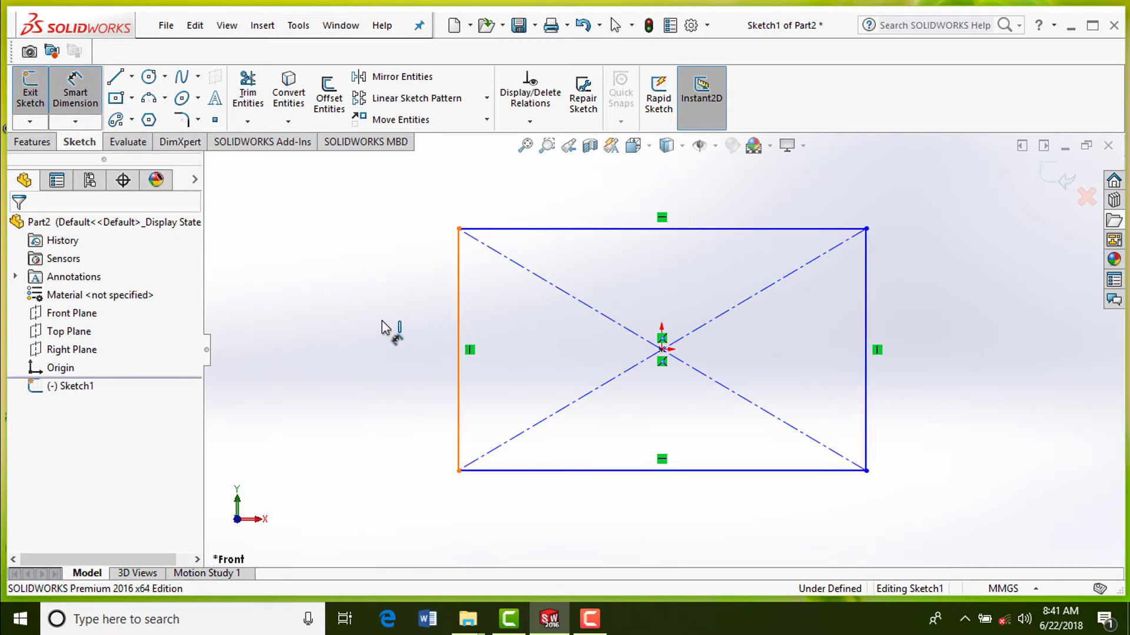
left_click(359, 322)
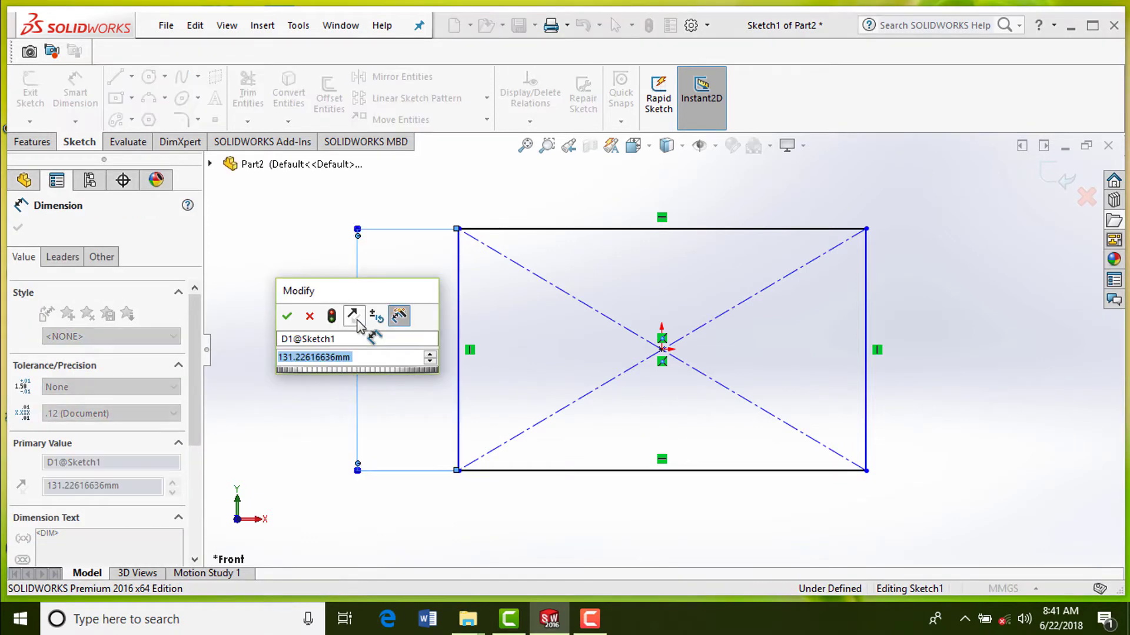
type("50")
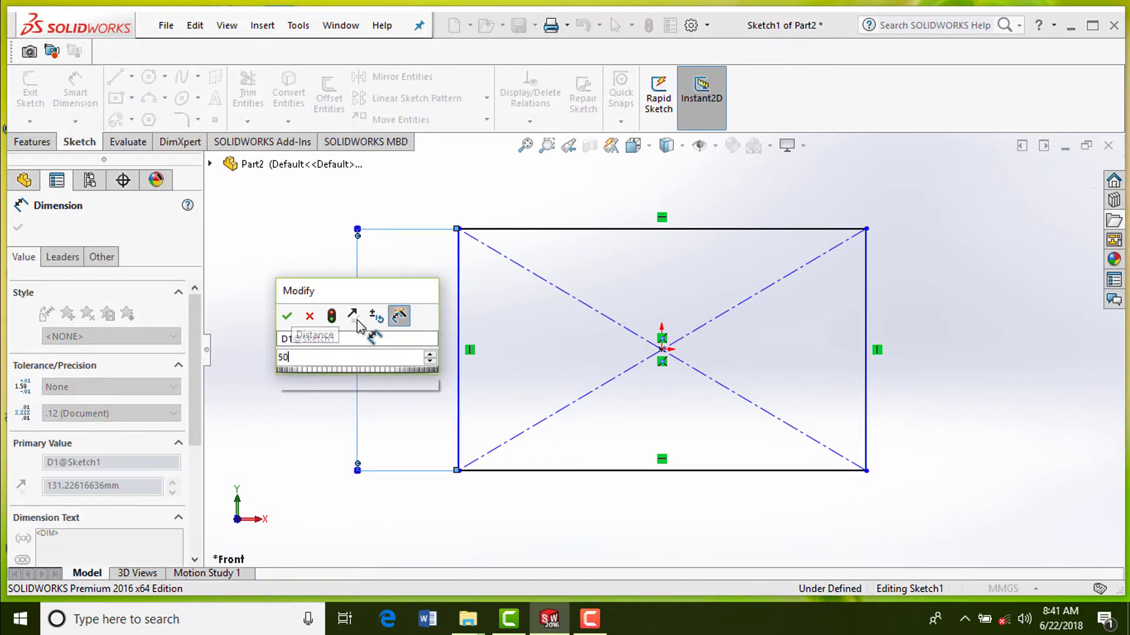
left_click(287, 318)
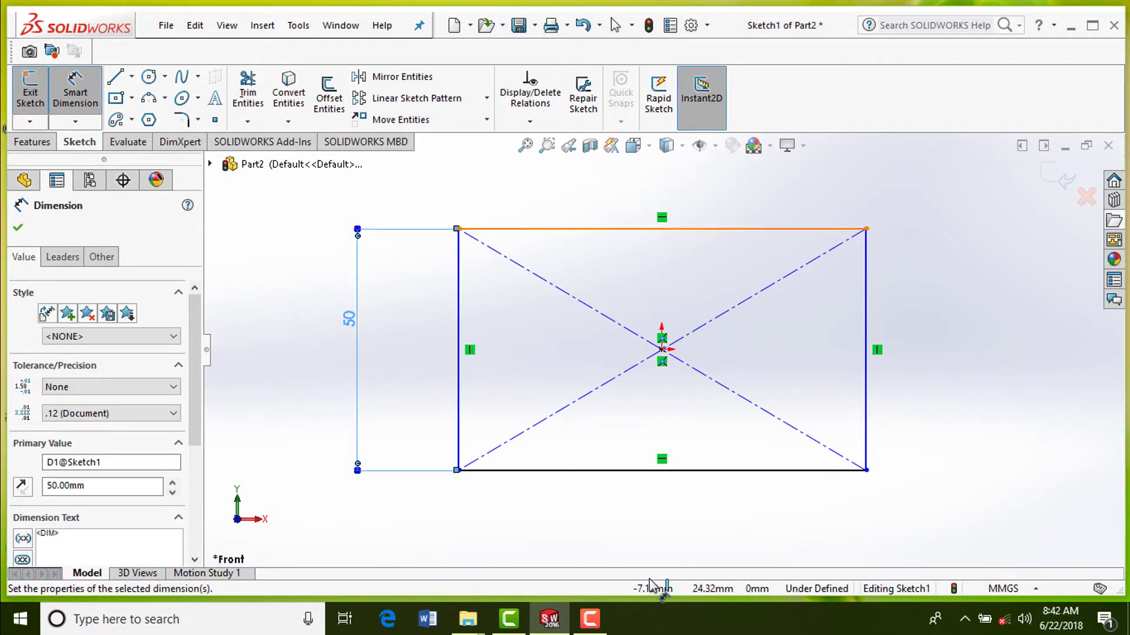
left_click(686, 470)
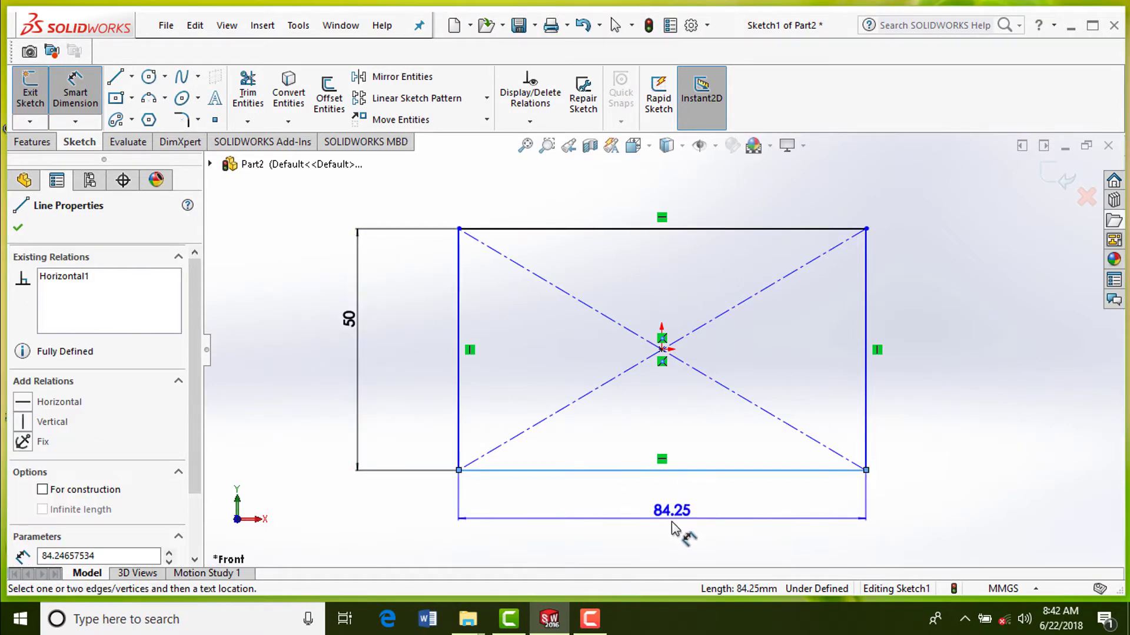
left_click(669, 526)
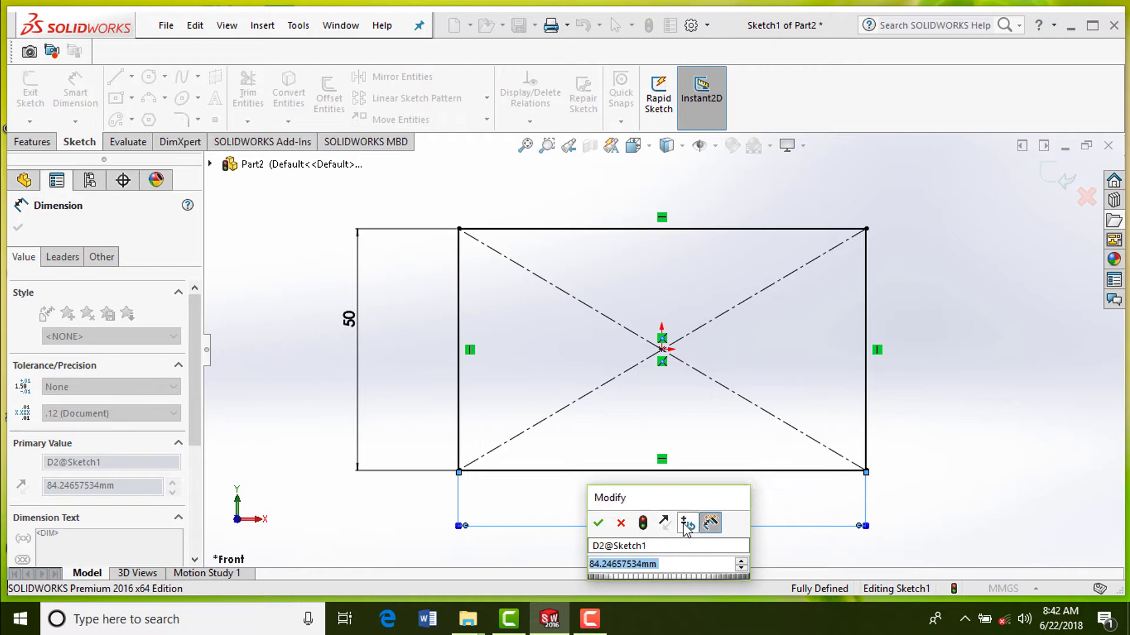
type("7")
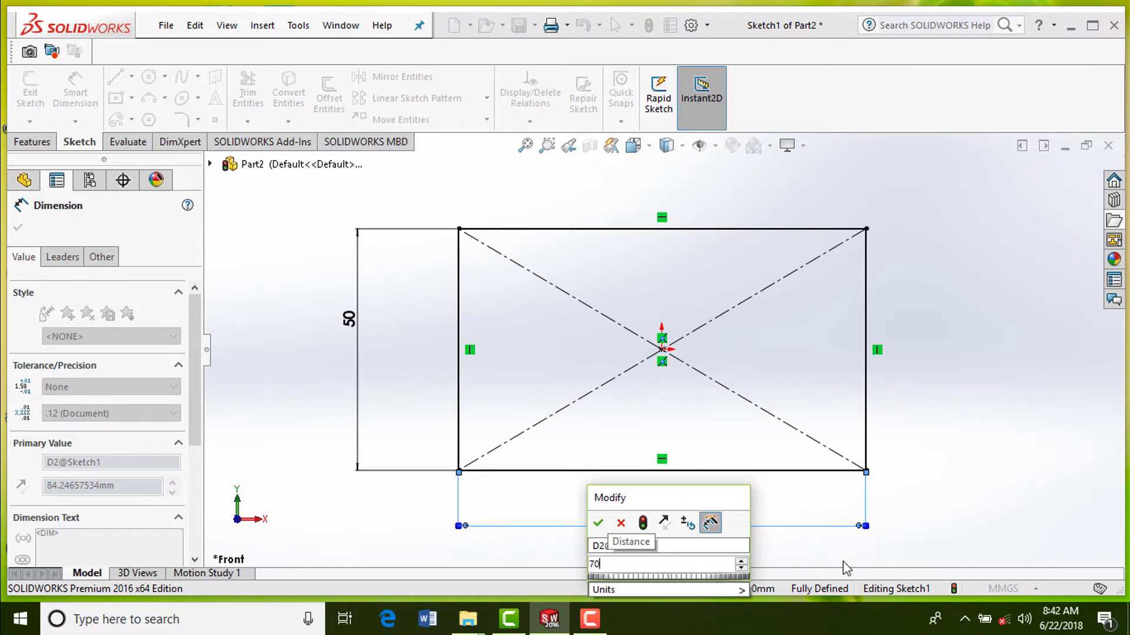
type("0")
left_click(598, 523)
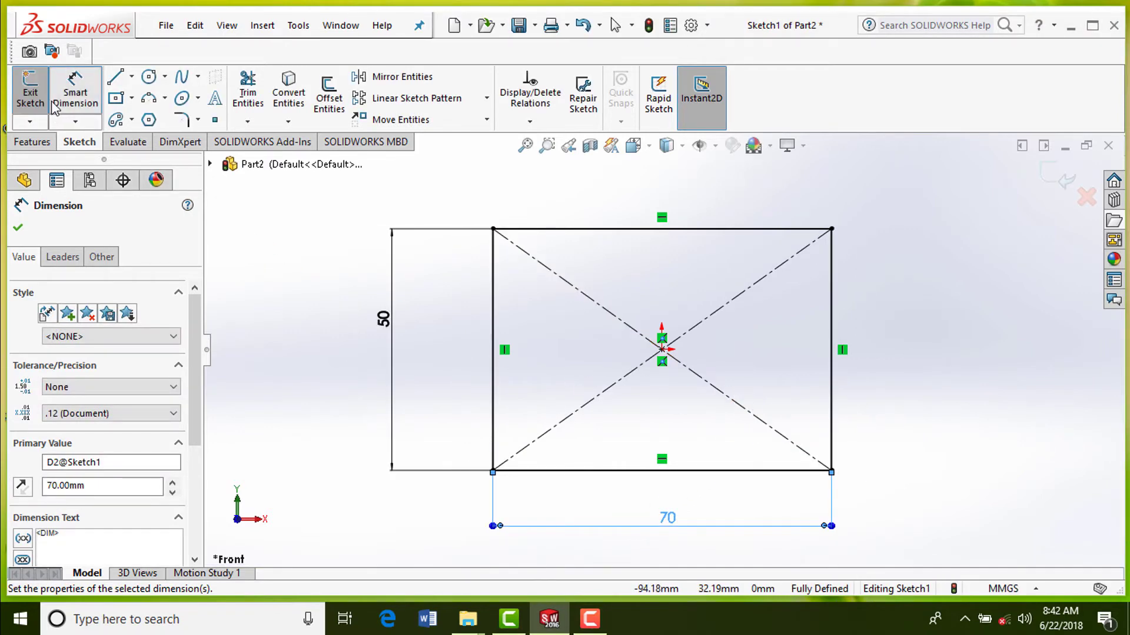
left_click(53, 102)
left_click(18, 228)
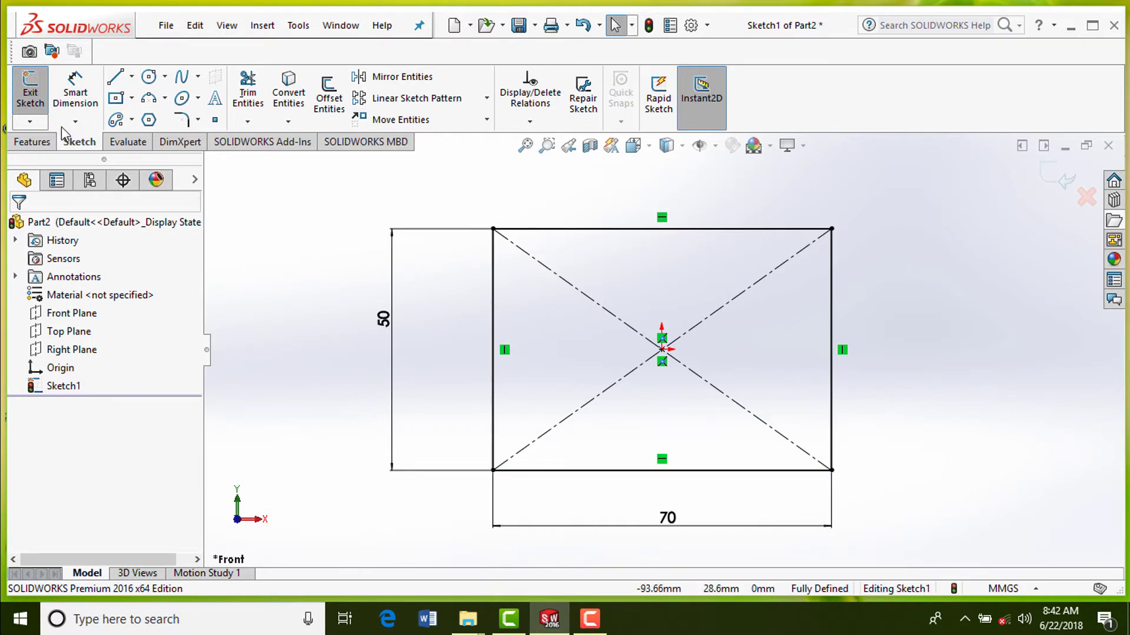
Extrude Sketch1 50 mm Blind in the reversed direction to form Boss-Extrude1
left_click(27, 91)
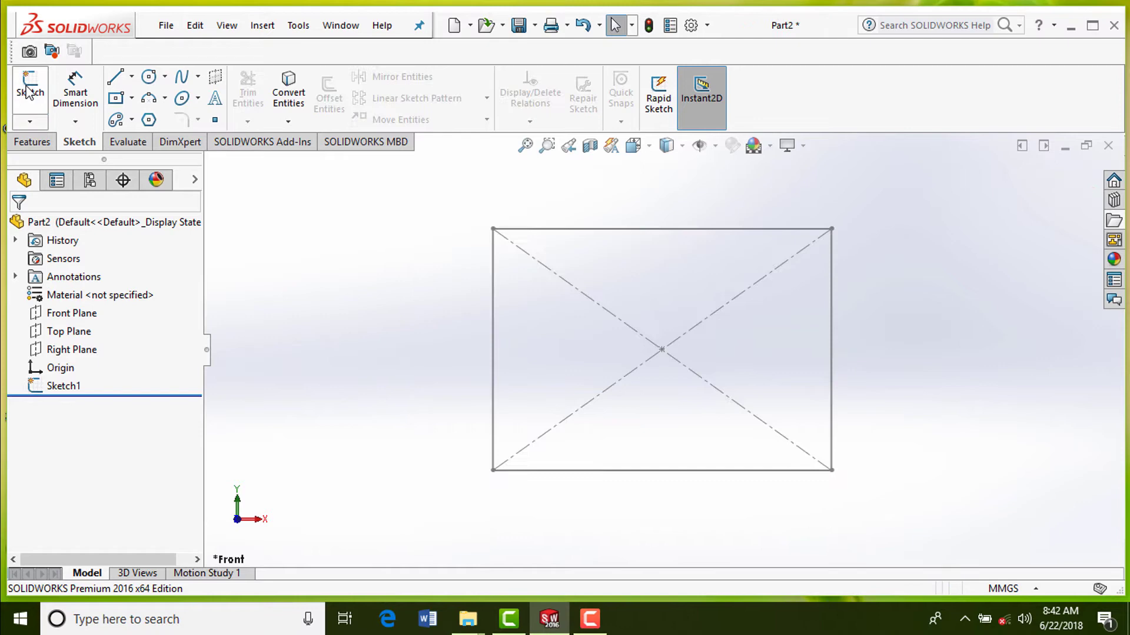
left_click(33, 142)
left_click(73, 386)
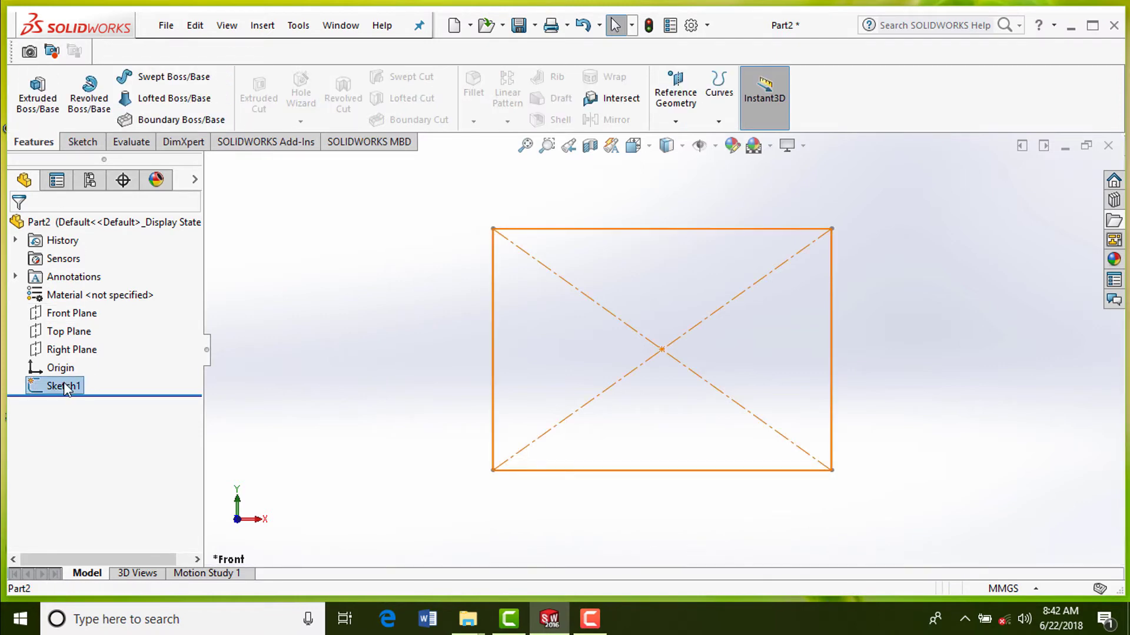
left_click(41, 110)
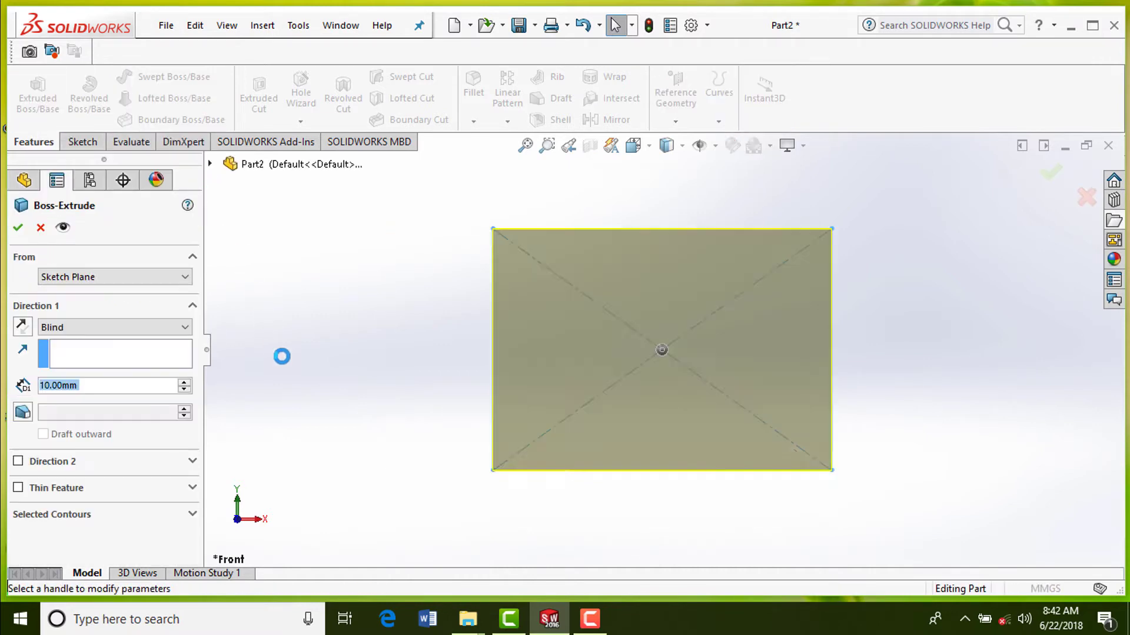
left_click(22, 325)
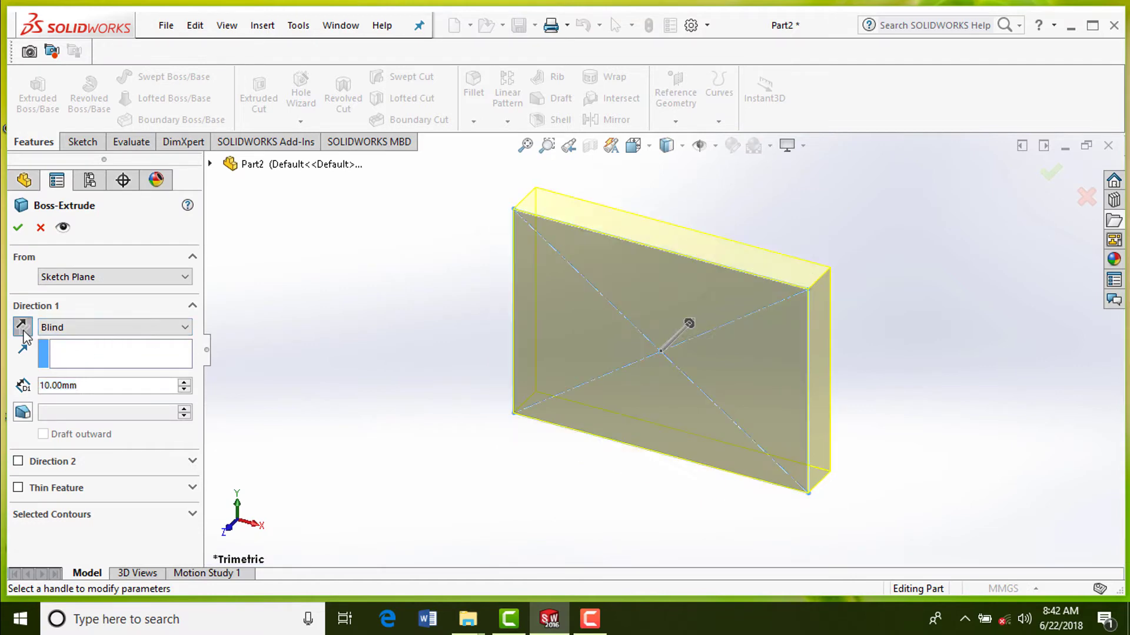
left_click(101, 331)
left_click(102, 338)
type("50")
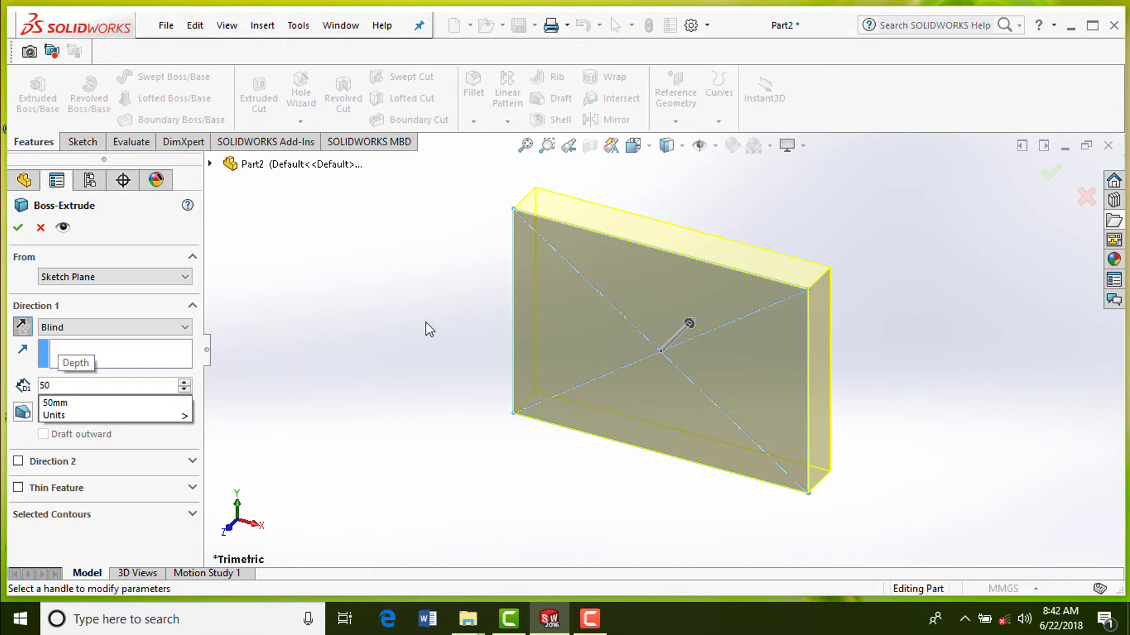
key("Return")
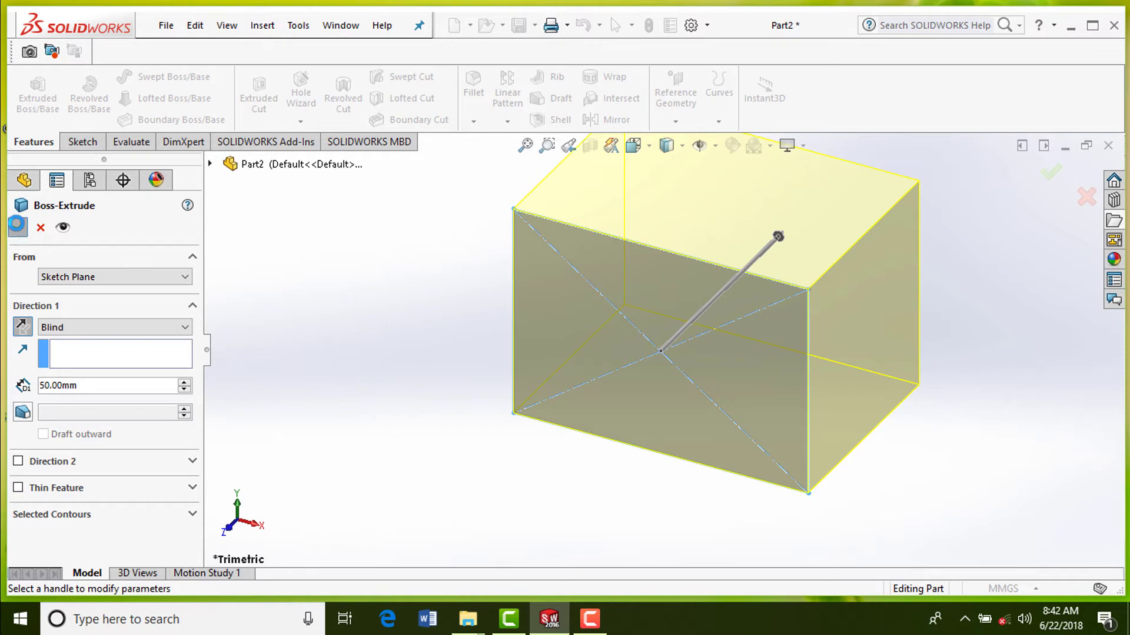
left_click(18, 226)
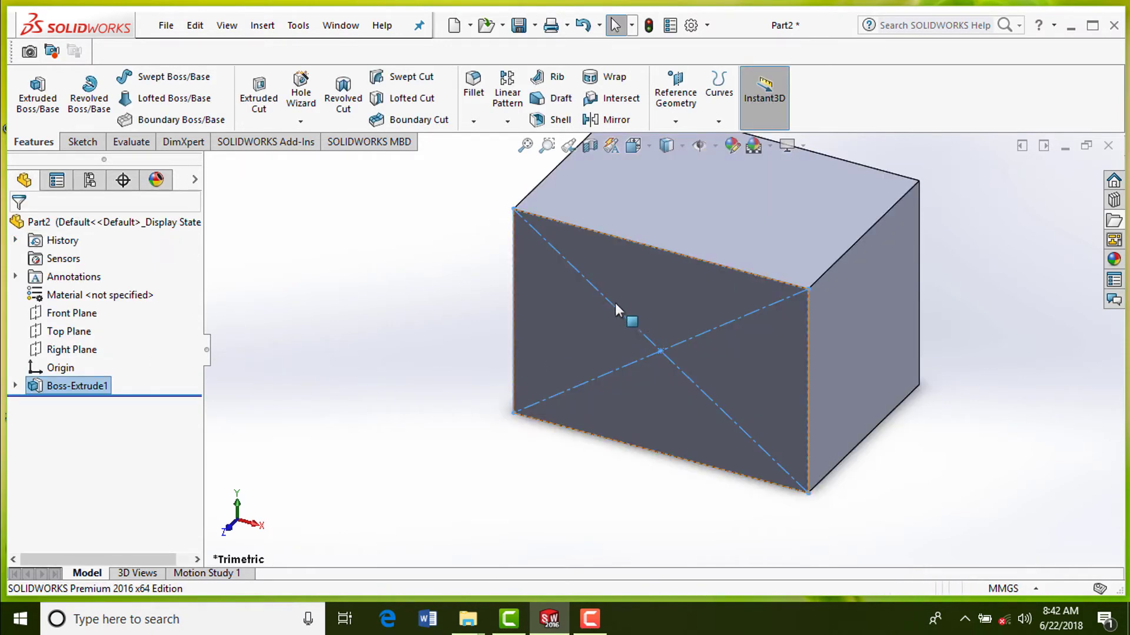
Turn the view normal to the block's front face for sketching
left_click(592, 313)
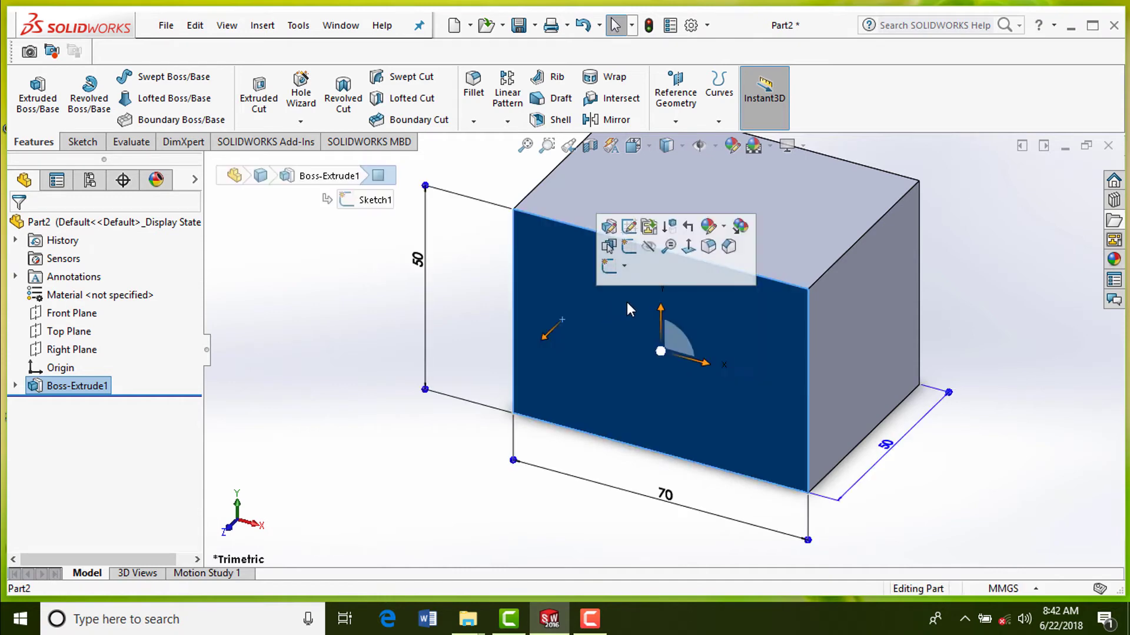
right_click(742, 310)
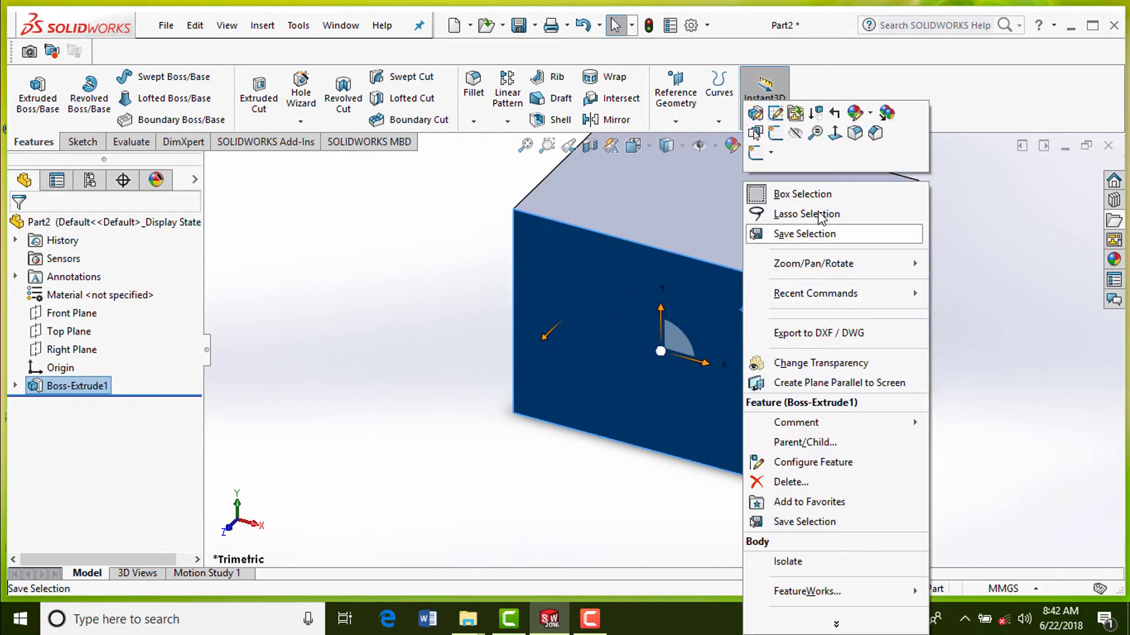
left_click(833, 132)
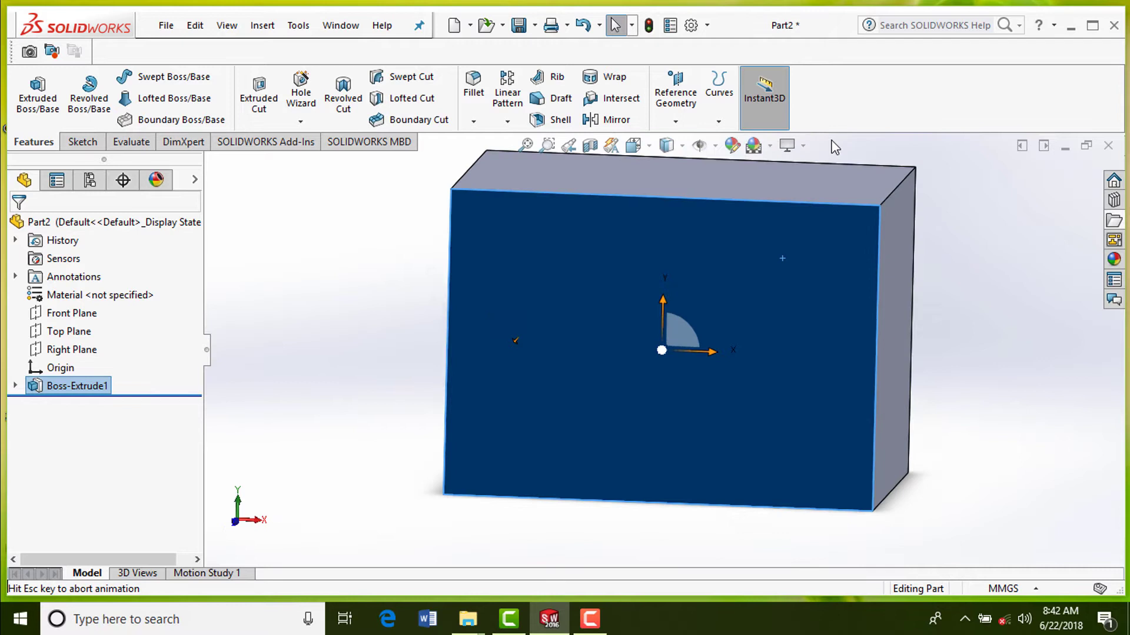
left_click(82, 143)
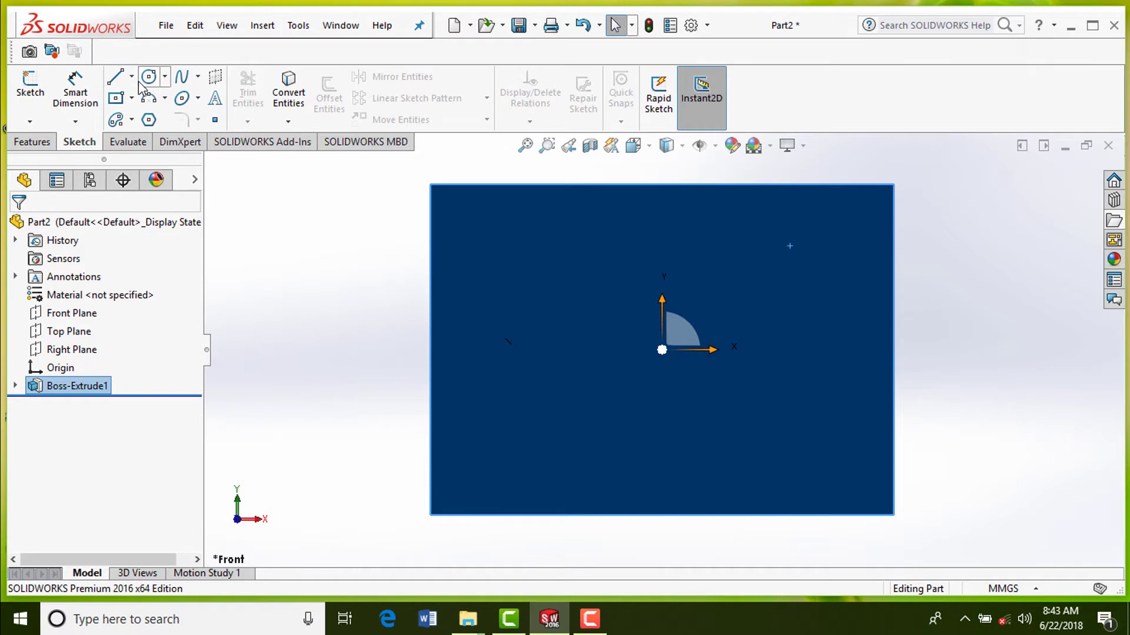
Draw a horizontal centerline from the left edge's midpoint partway toward the origin
left_click(131, 76)
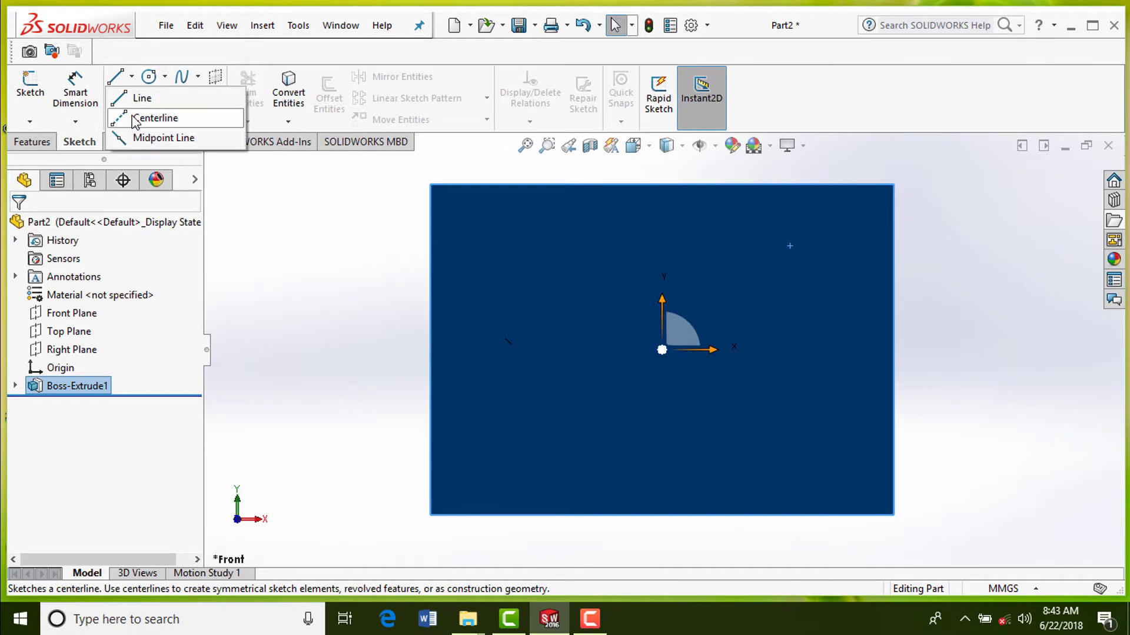
left_click(154, 119)
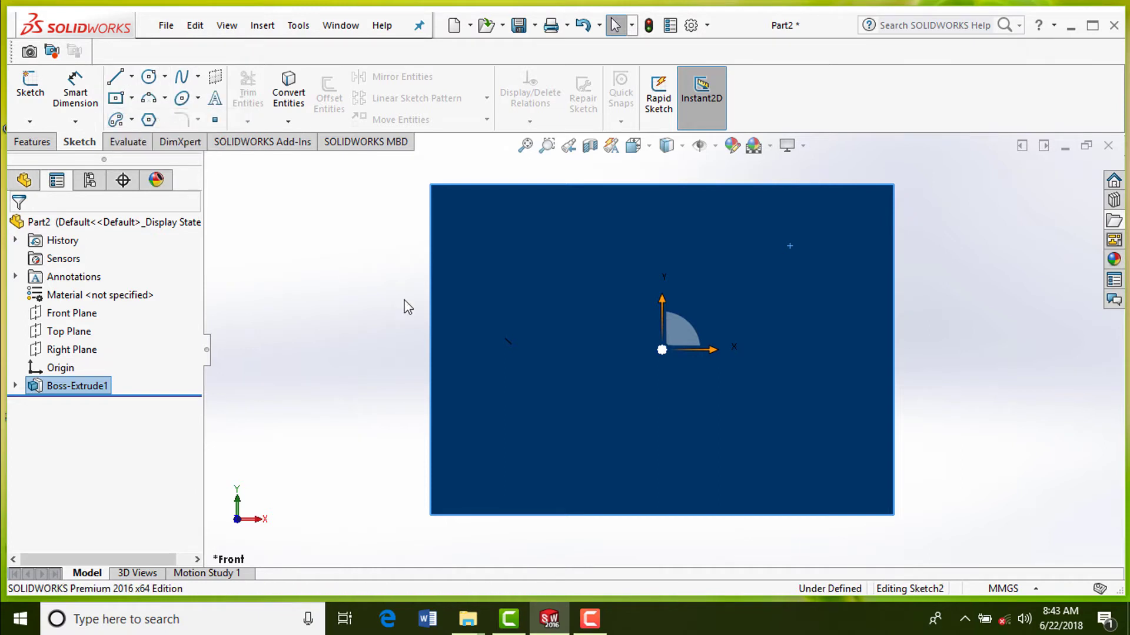
left_click(430, 350)
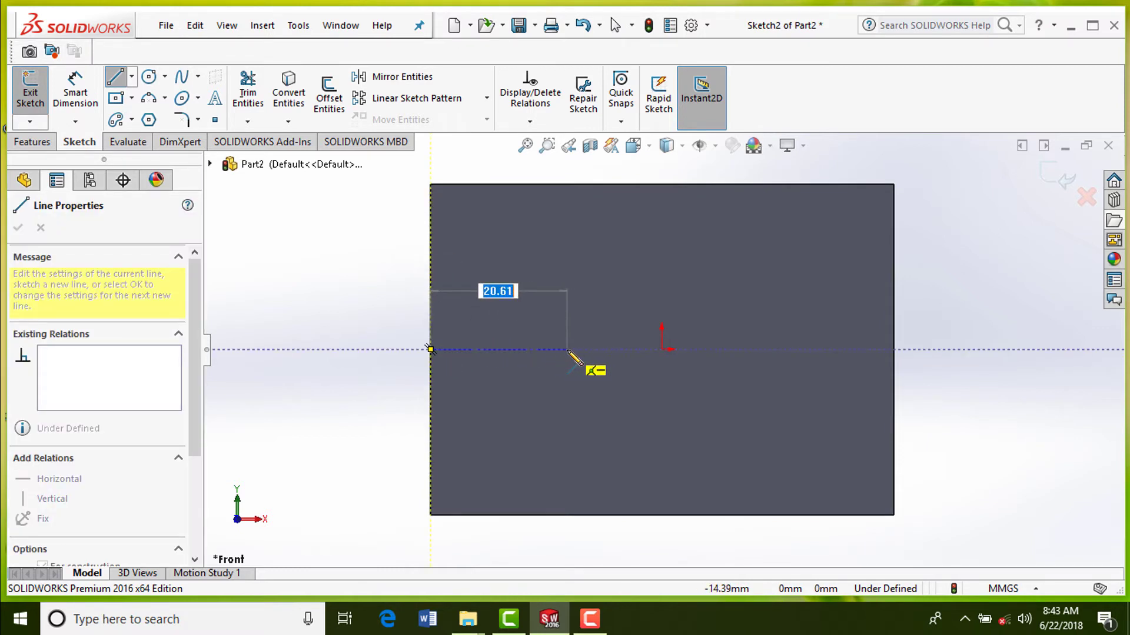
left_click(567, 350)
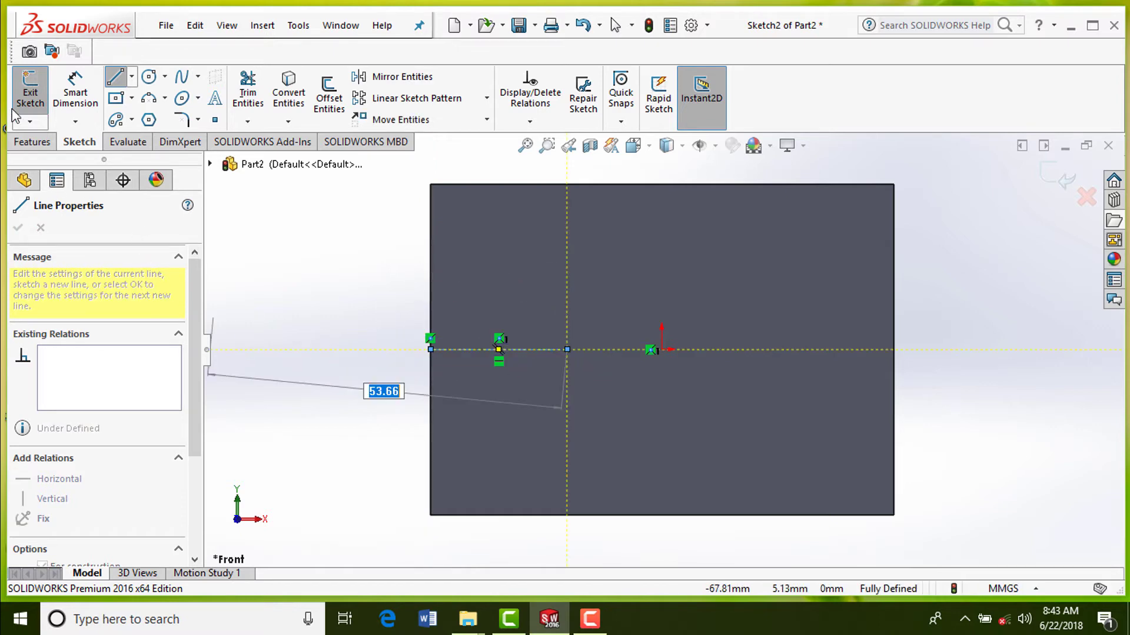
key("Escape")
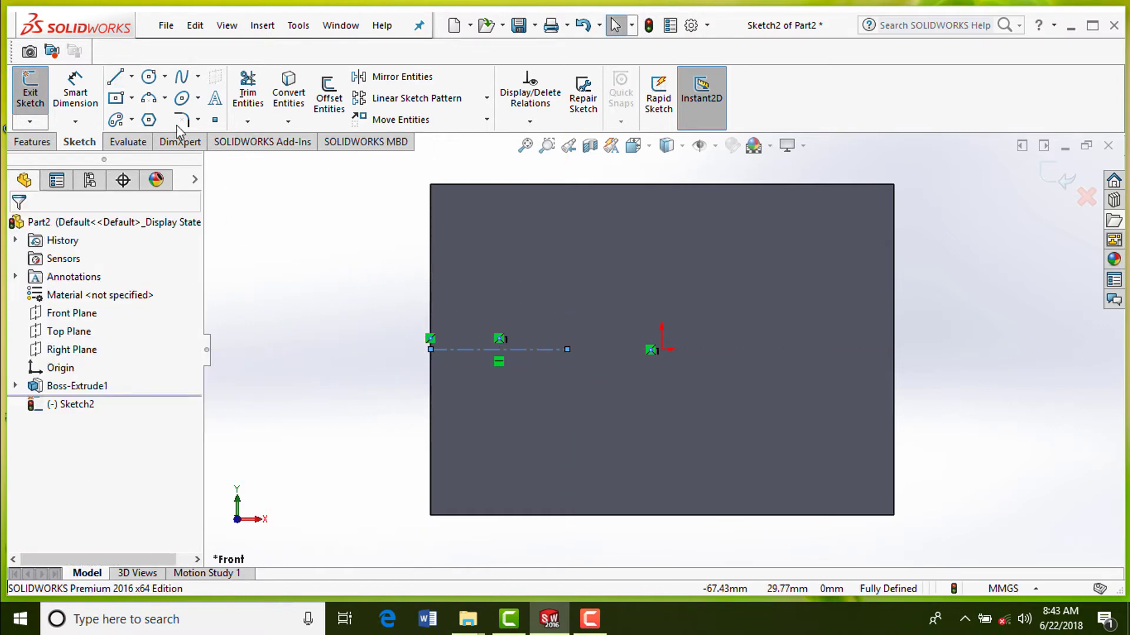
Set the centerline's length to 20 mm with Smart Dimension
left_click(74, 82)
left_click(447, 350)
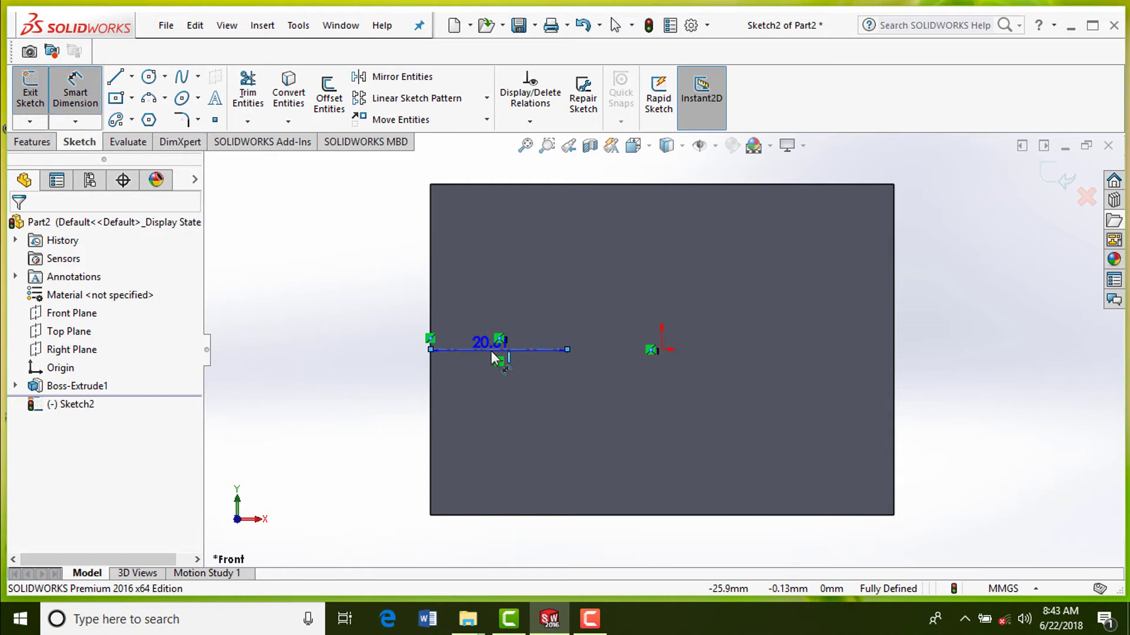
left_click(285, 416)
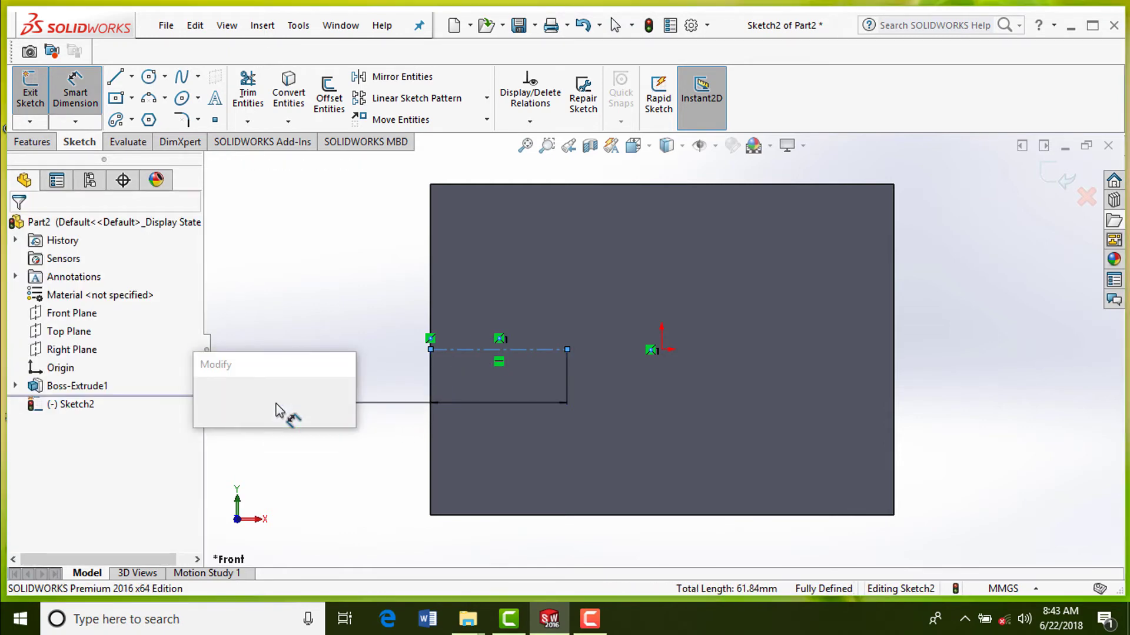
type("20")
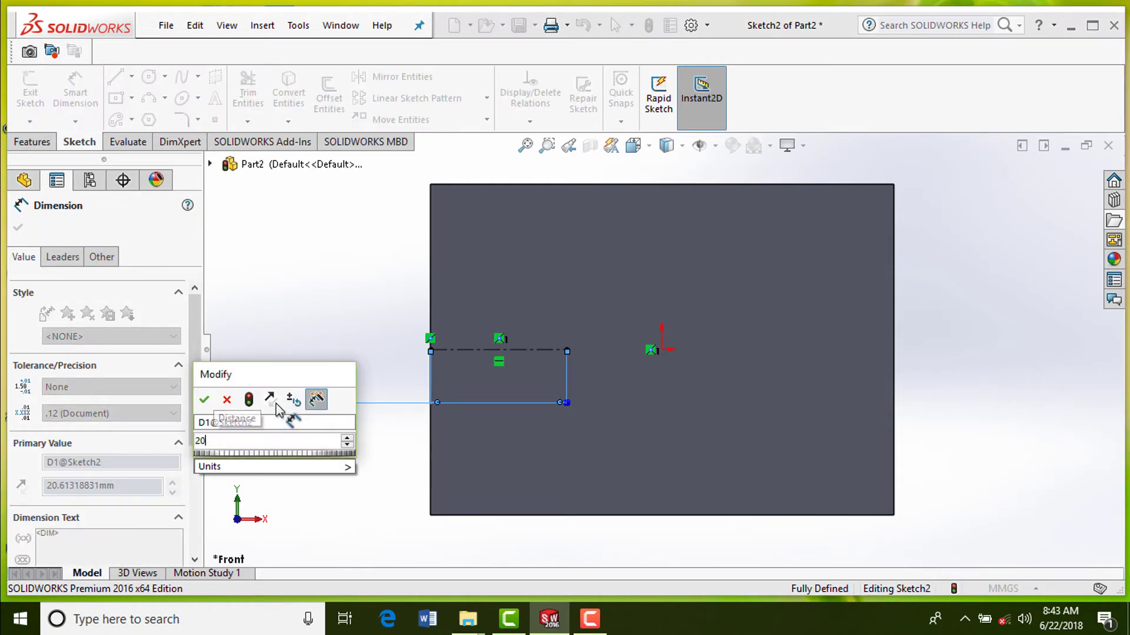
key("Return")
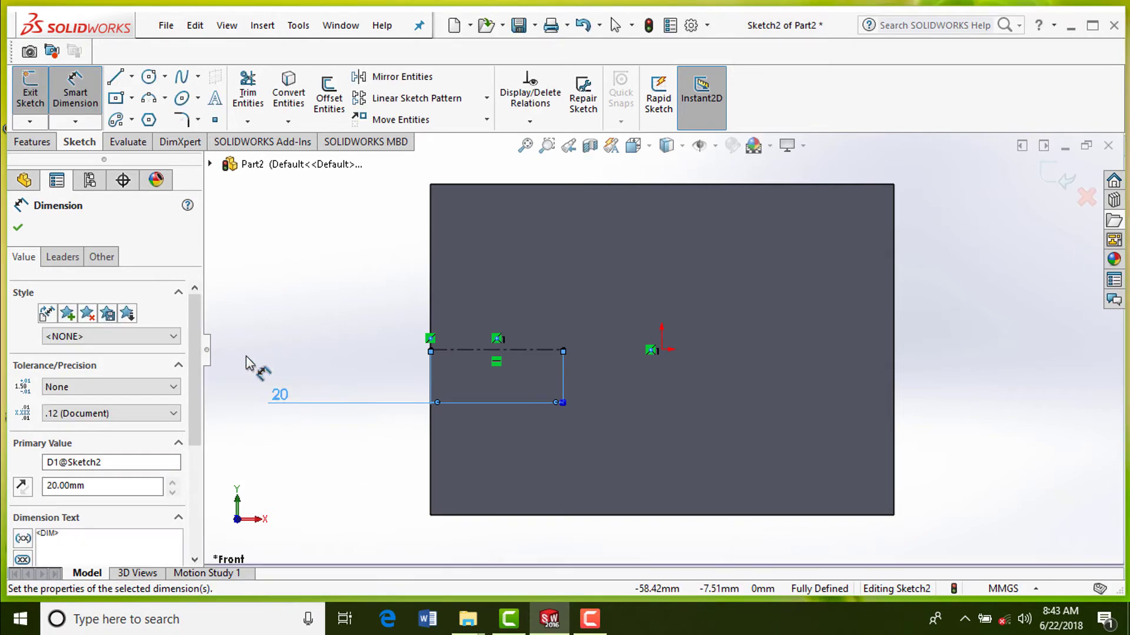
left_click(133, 100)
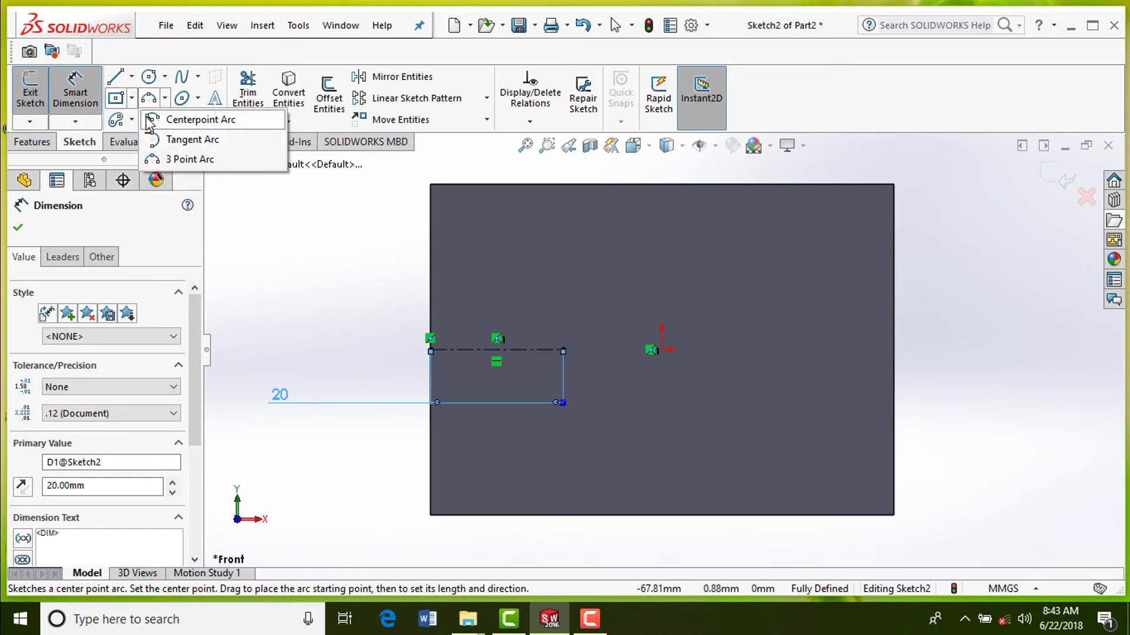
left_click(16, 228)
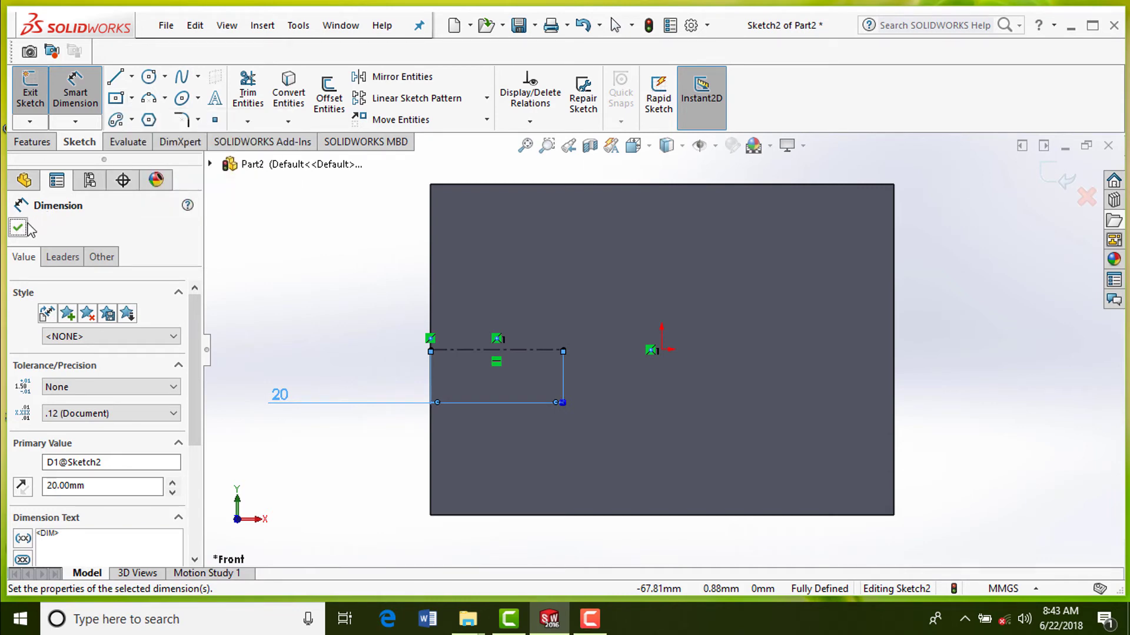
Draw a center rectangle on the origin with its corner on the block's bottom edge
left_click(25, 225)
left_click(132, 101)
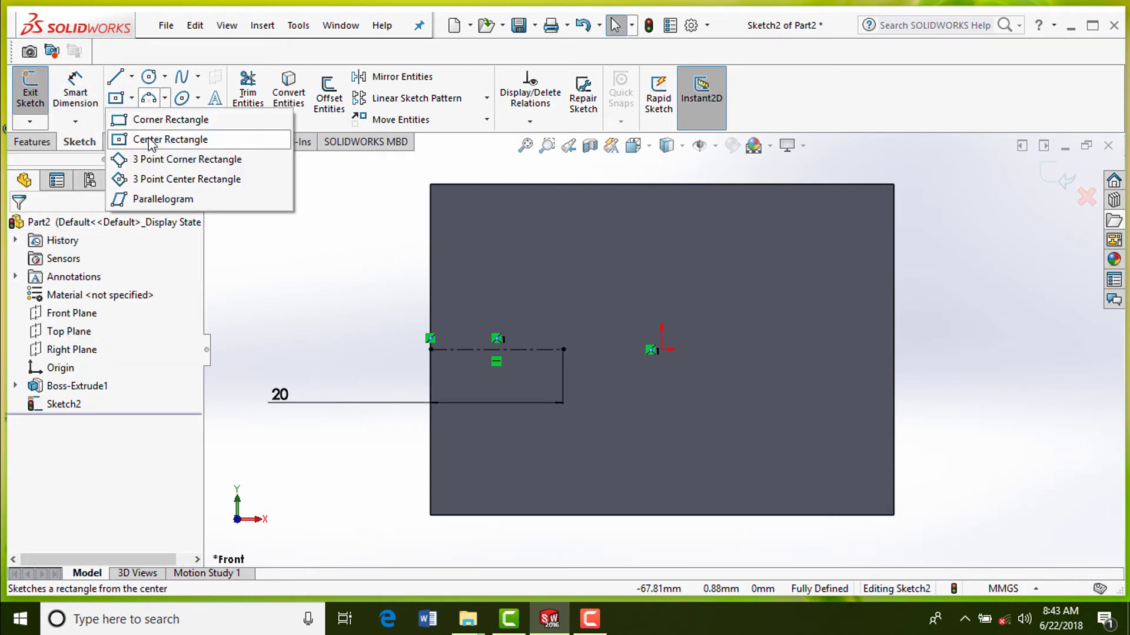
left_click(151, 140)
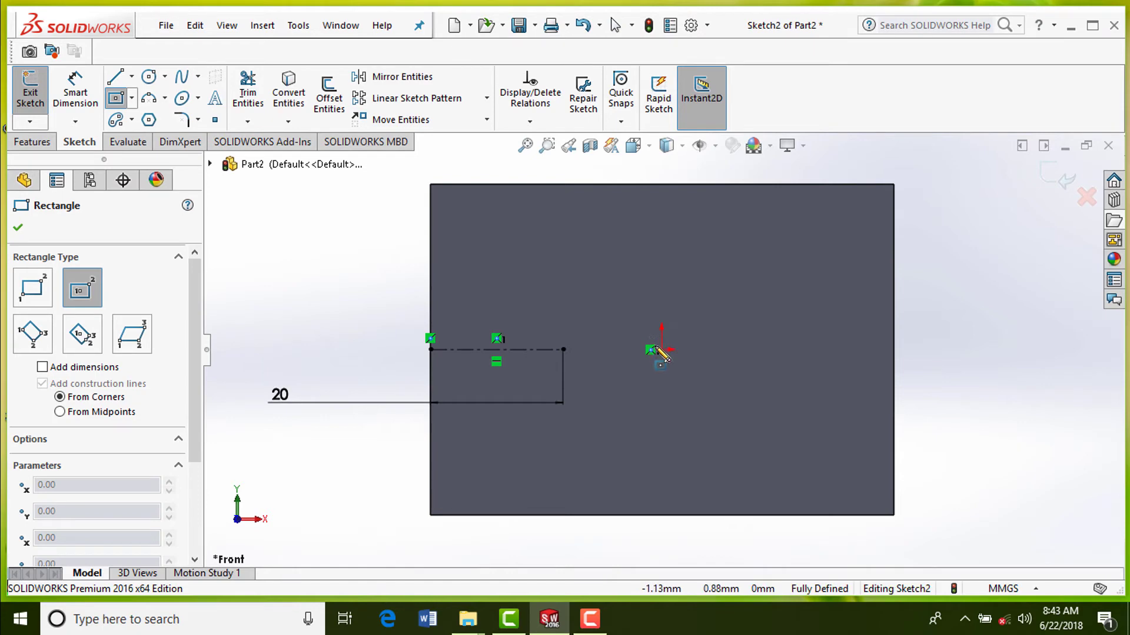
left_click(662, 350)
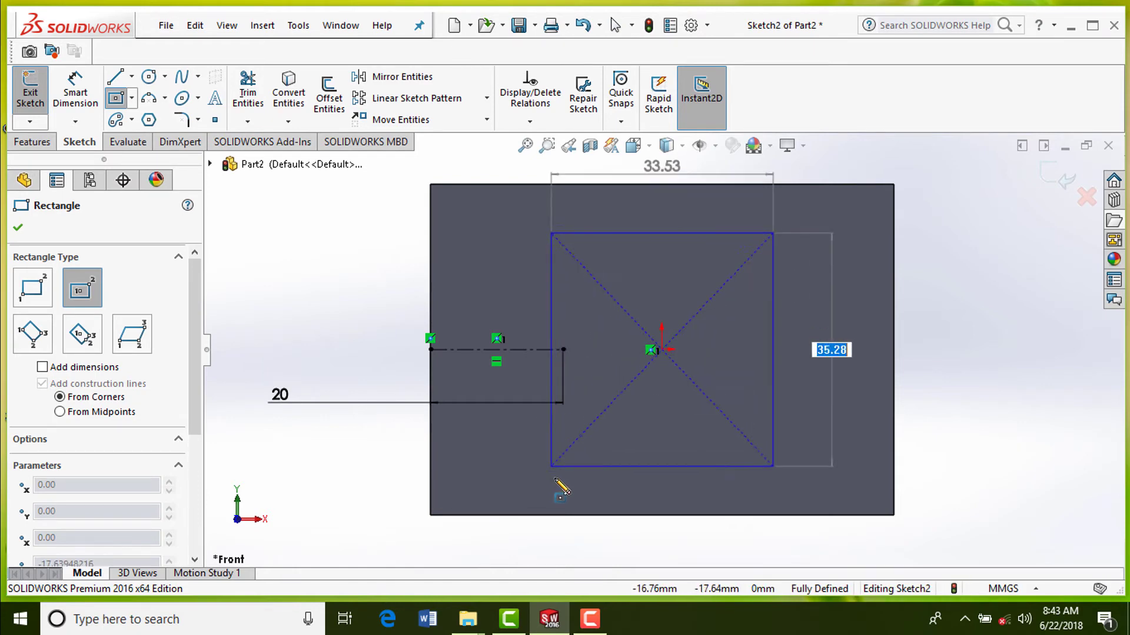
left_click(564, 516)
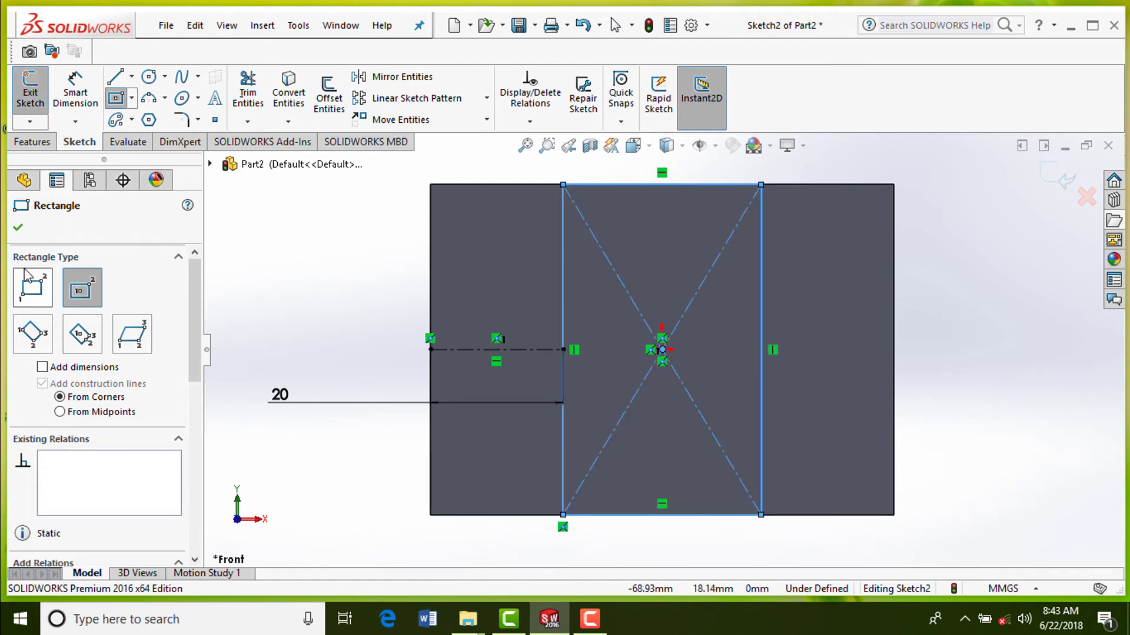
left_click(18, 229)
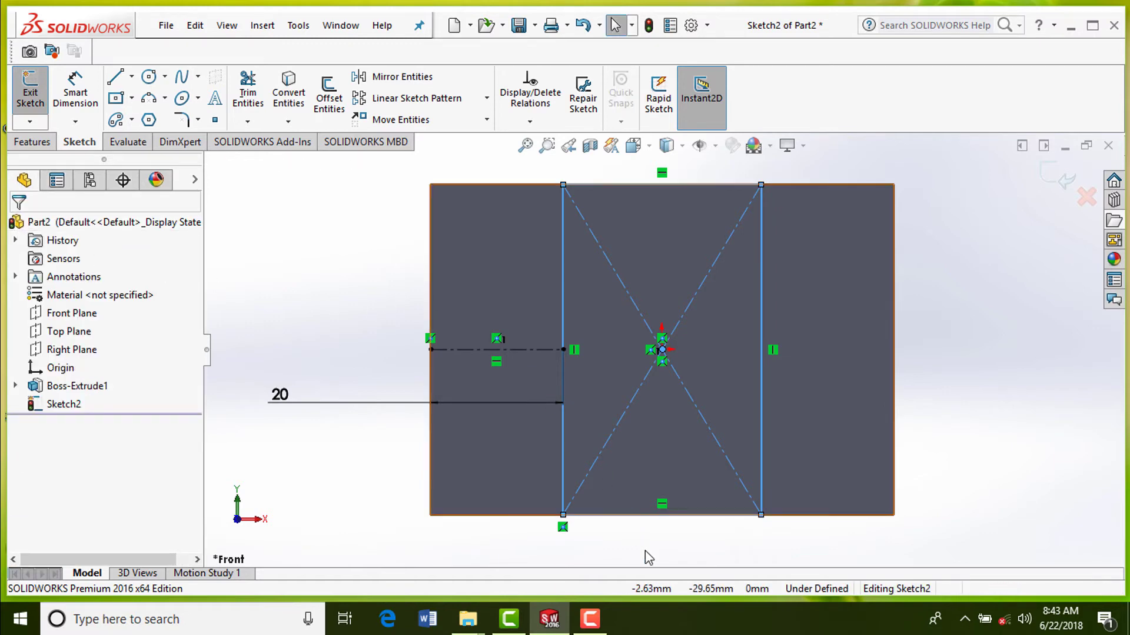
Dimension the rectangle's bottom edge to 30 mm wide
left_click(75, 88)
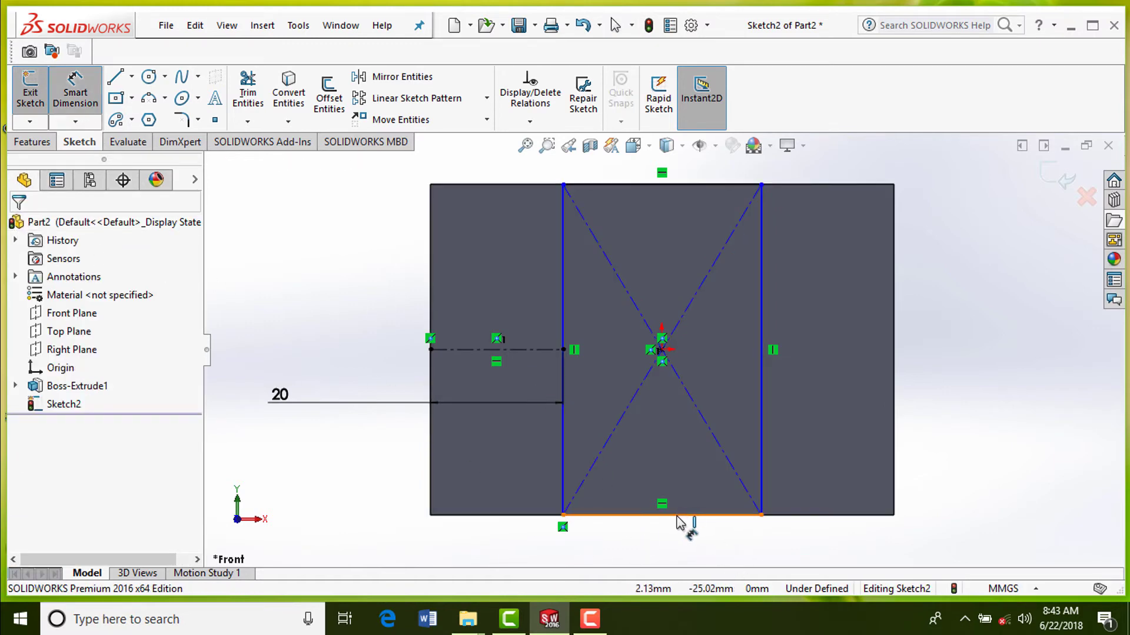
left_click(660, 531)
left_click(660, 573)
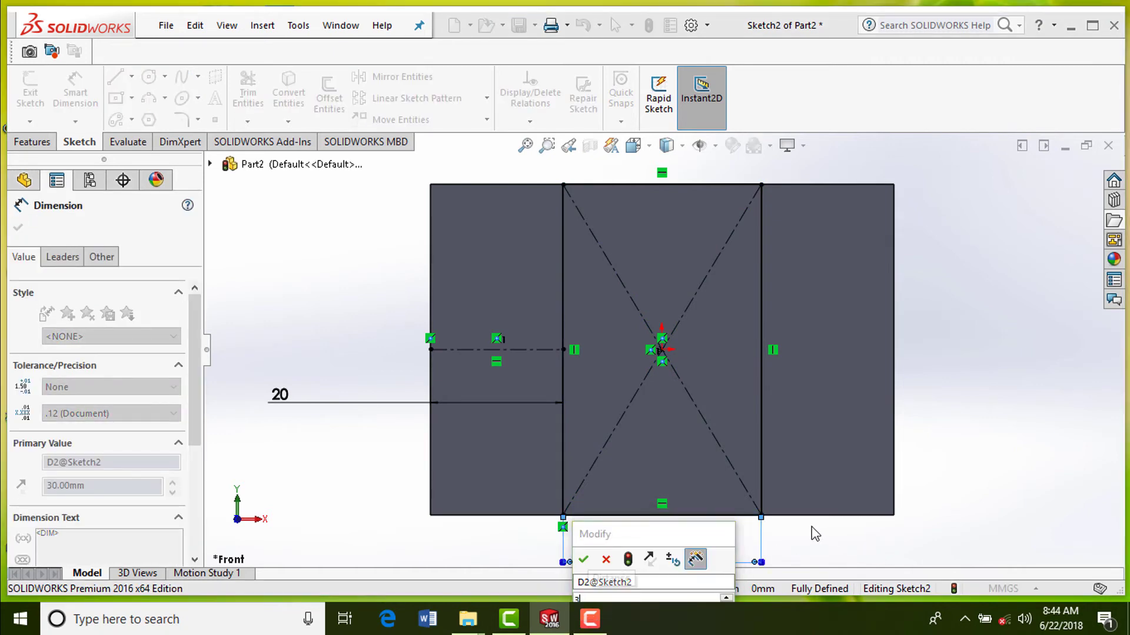
key("Return")
scroll(791, 394, "up", 1)
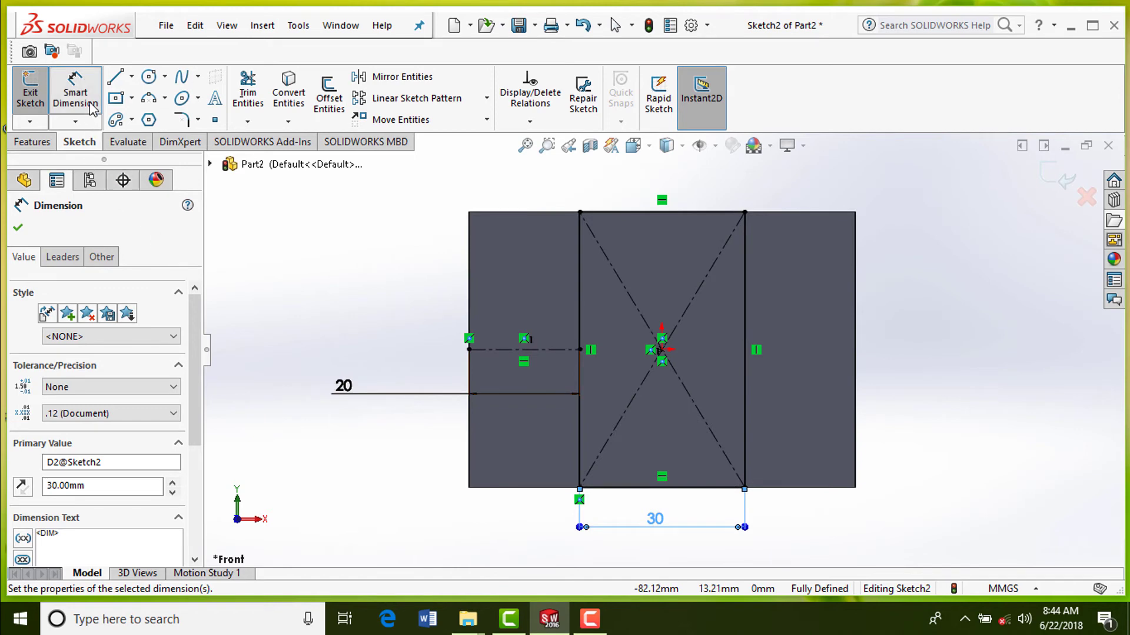
left_click(18, 227)
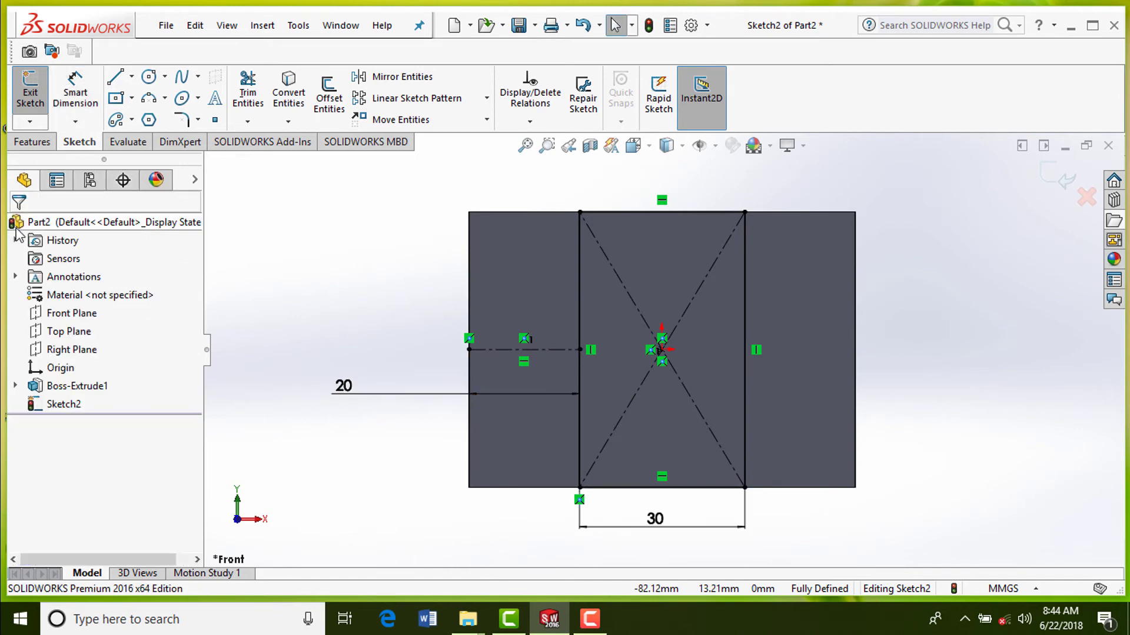
Exit the sketch and select Sketch2 for the next feature
left_click(30, 91)
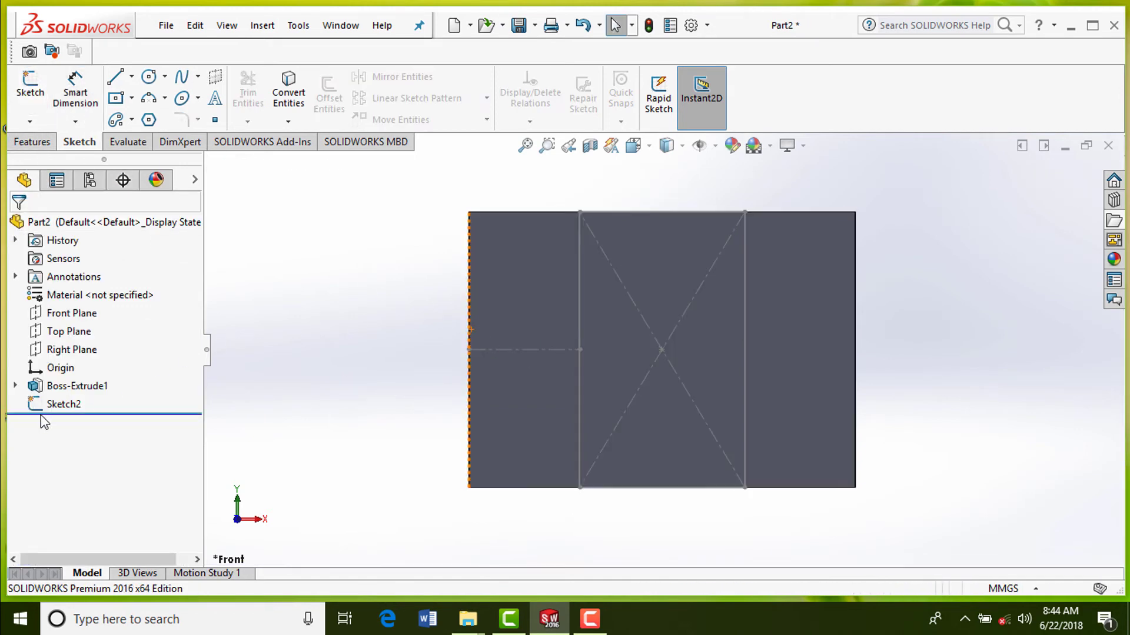
left_click(56, 406)
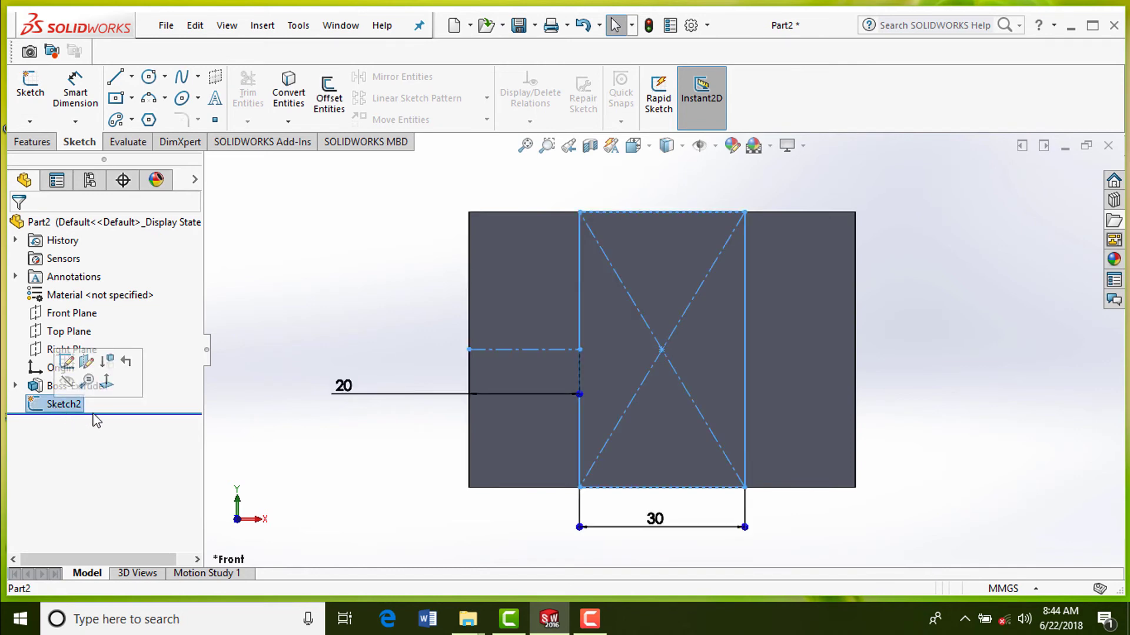
left_click(32, 143)
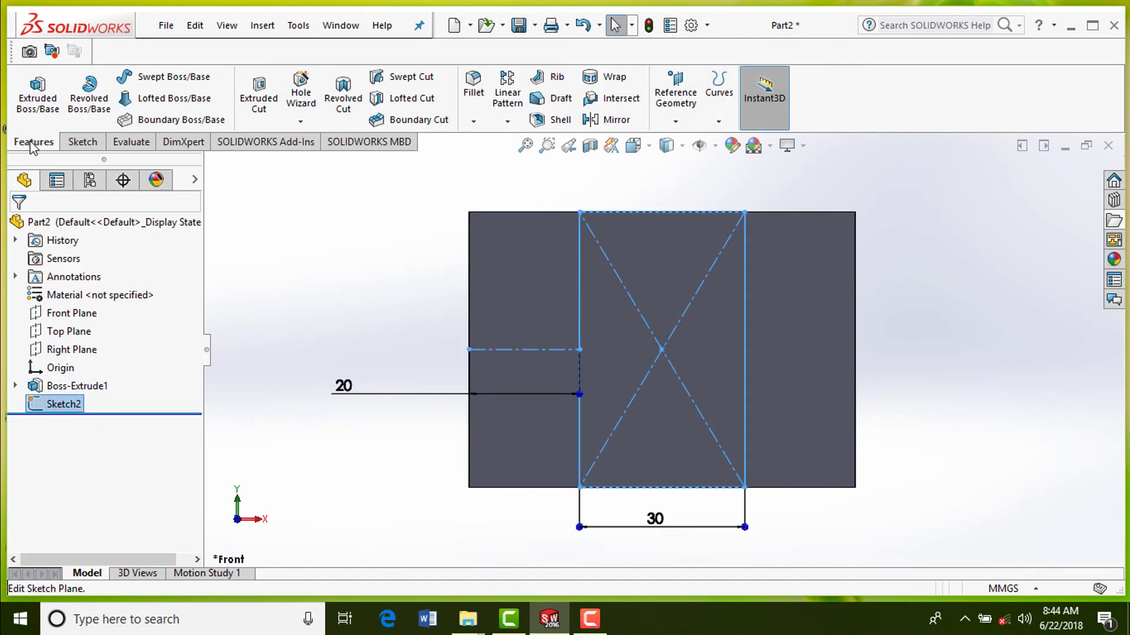
Preview a Blind 30 mm extruded cut from Sketch2 in isometric view
left_click(262, 97)
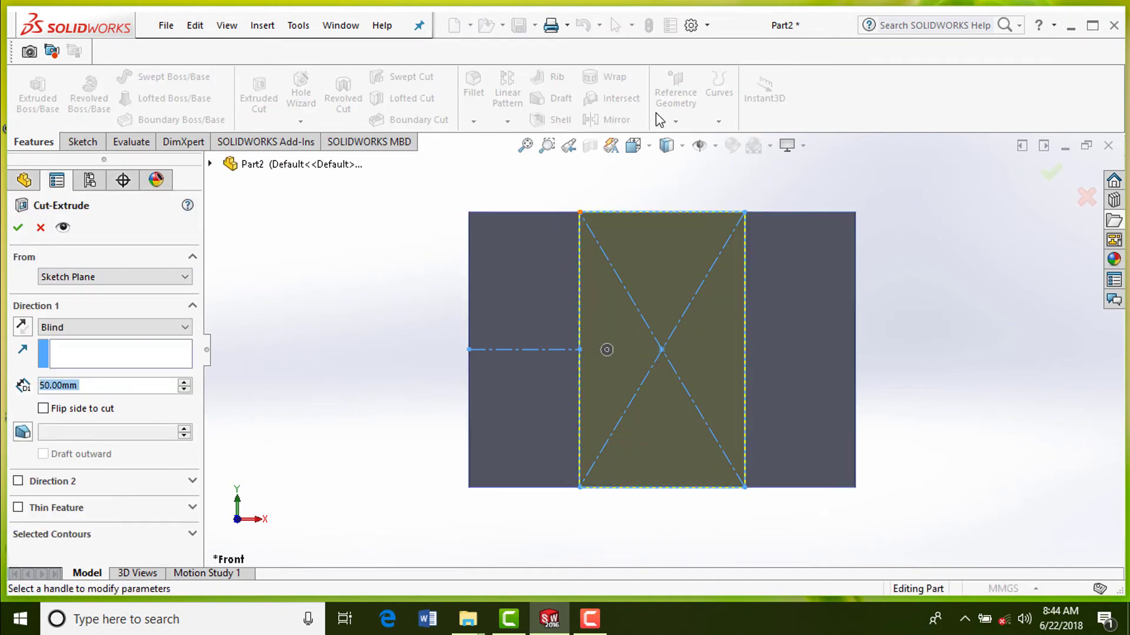
left_click(634, 145)
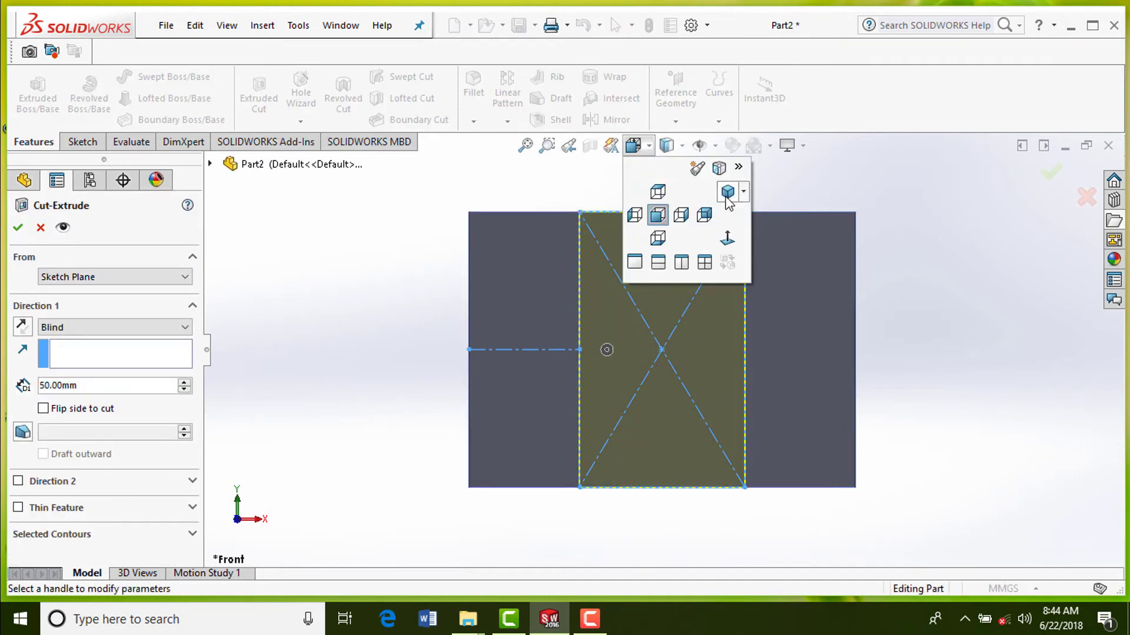
left_click(727, 192)
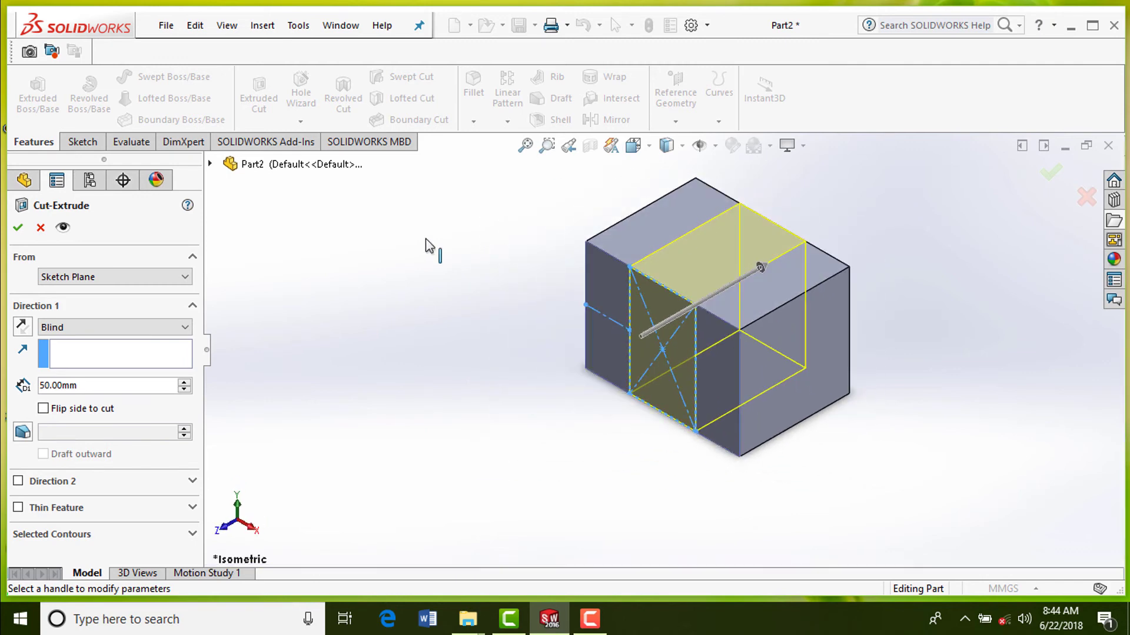
left_click(82, 326)
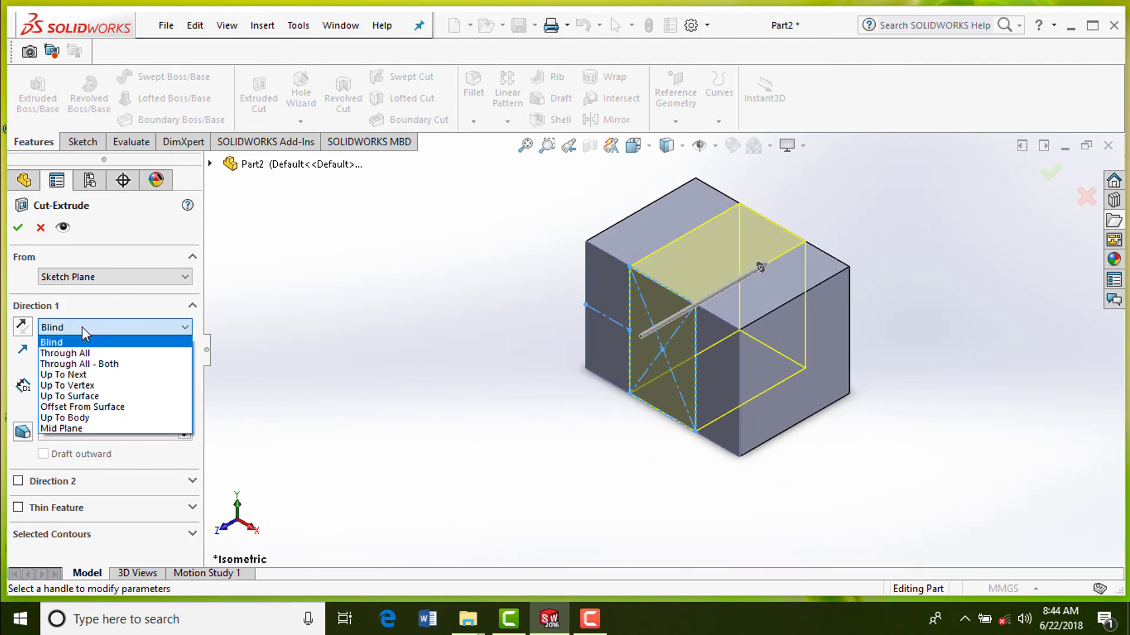
left_click(82, 326)
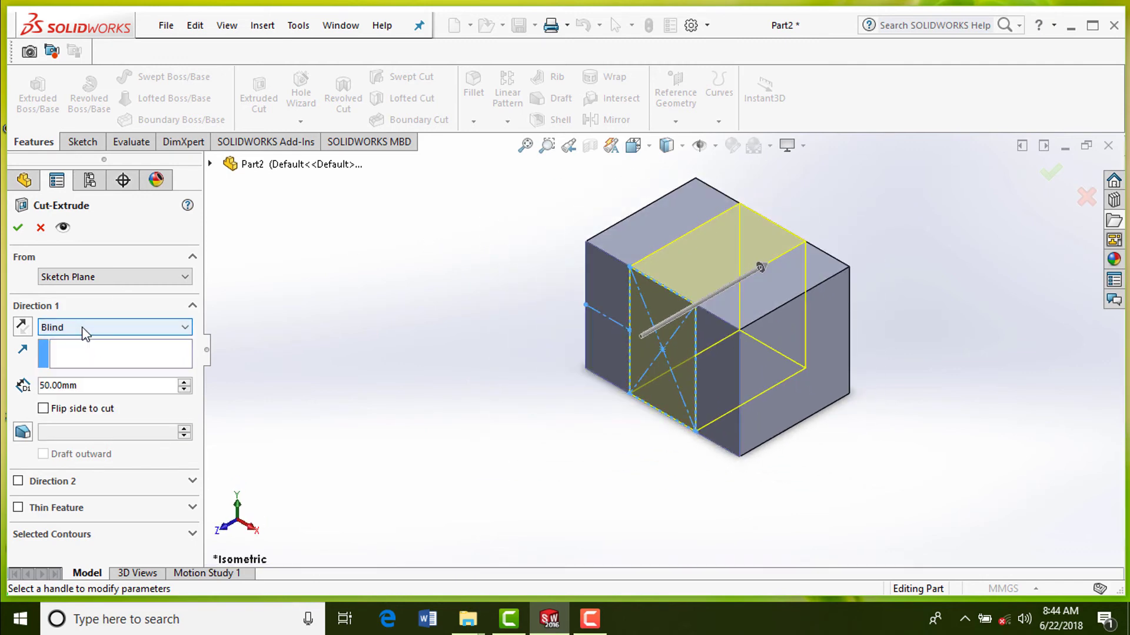
left_click(84, 386)
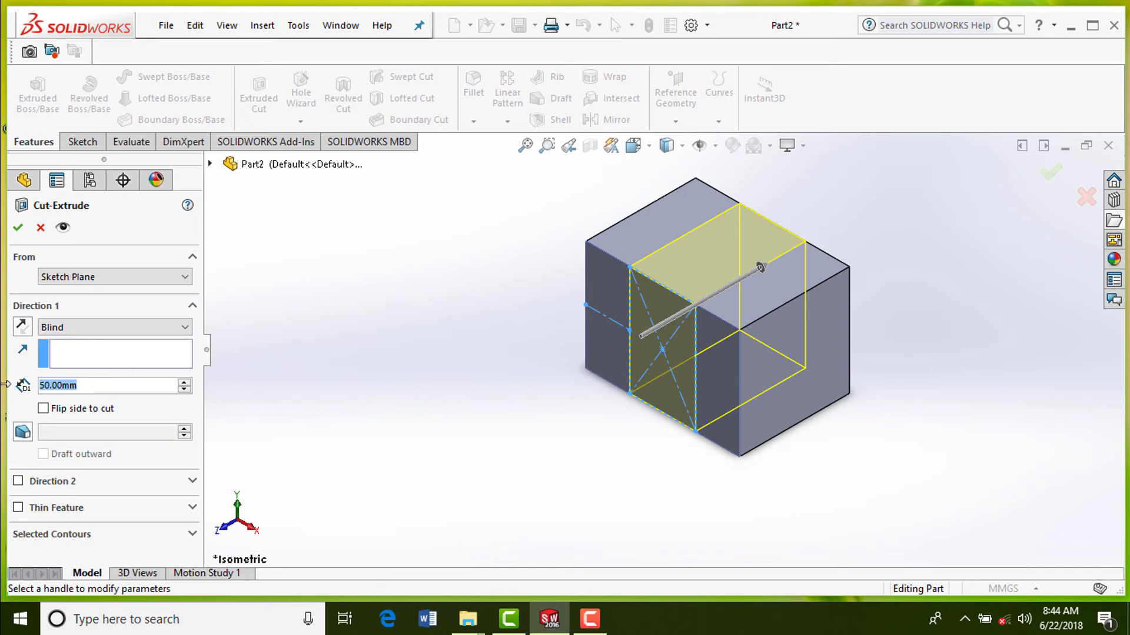
type("30")
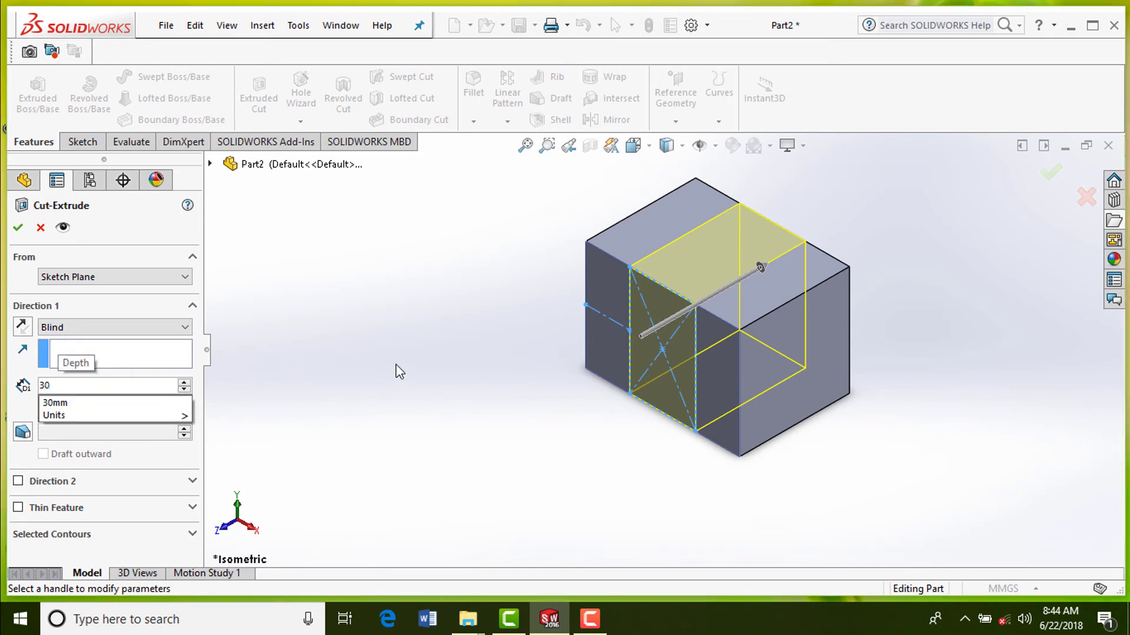
key("Return")
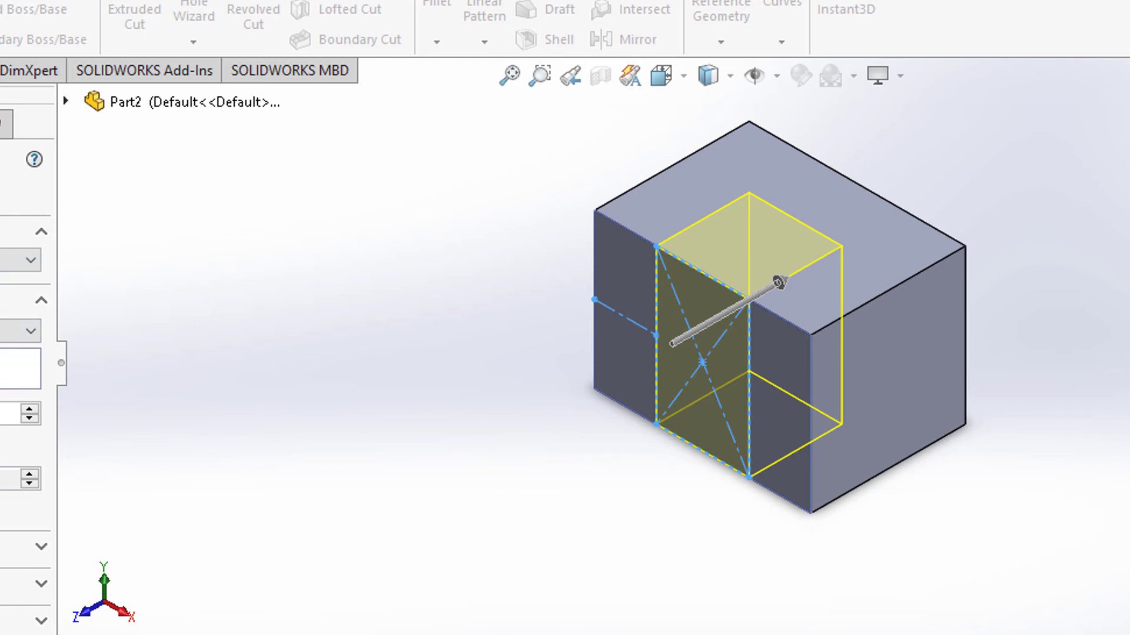
Apply the 30 mm slot cut-extrude and show the notched block in Dimetric view
key("Return")
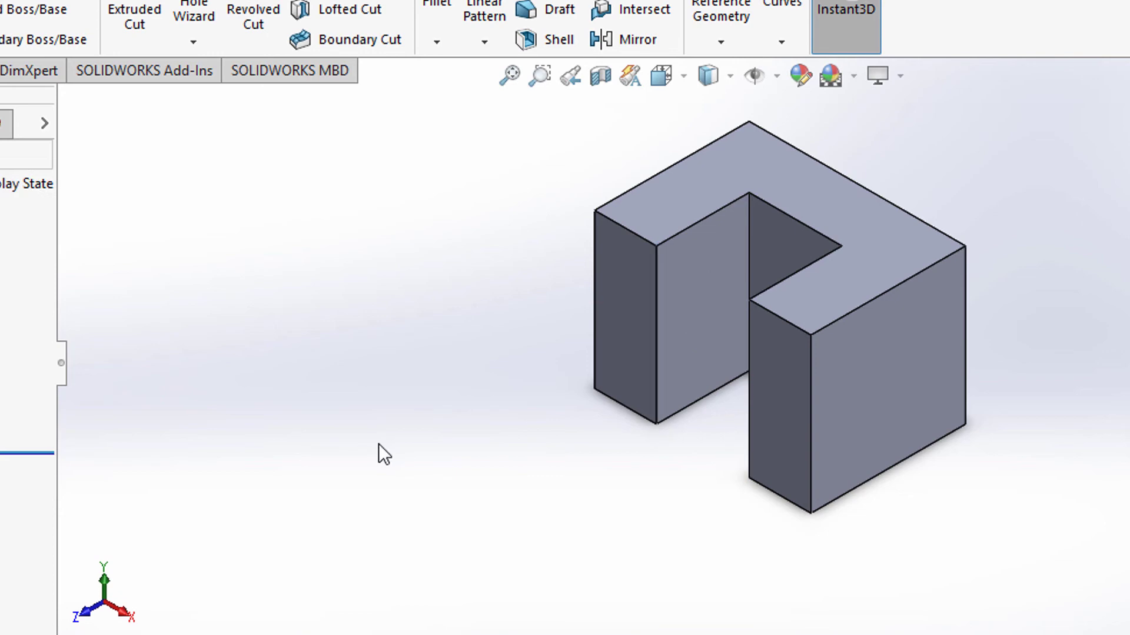
middle_click_drag(645, 467, 723, 461)
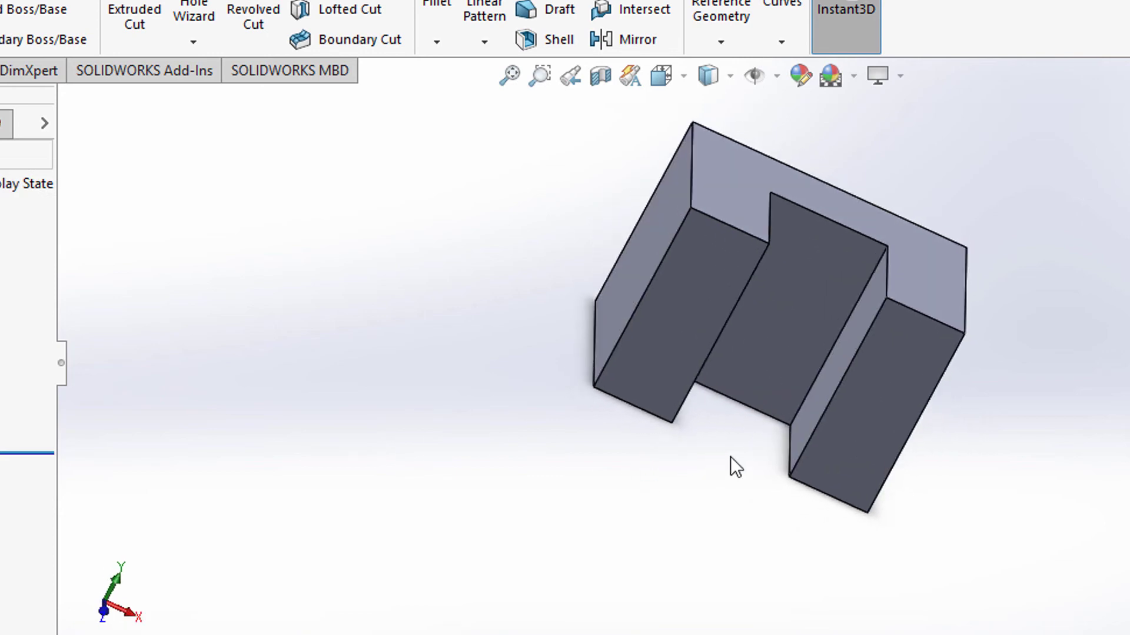
left_click(680, 85)
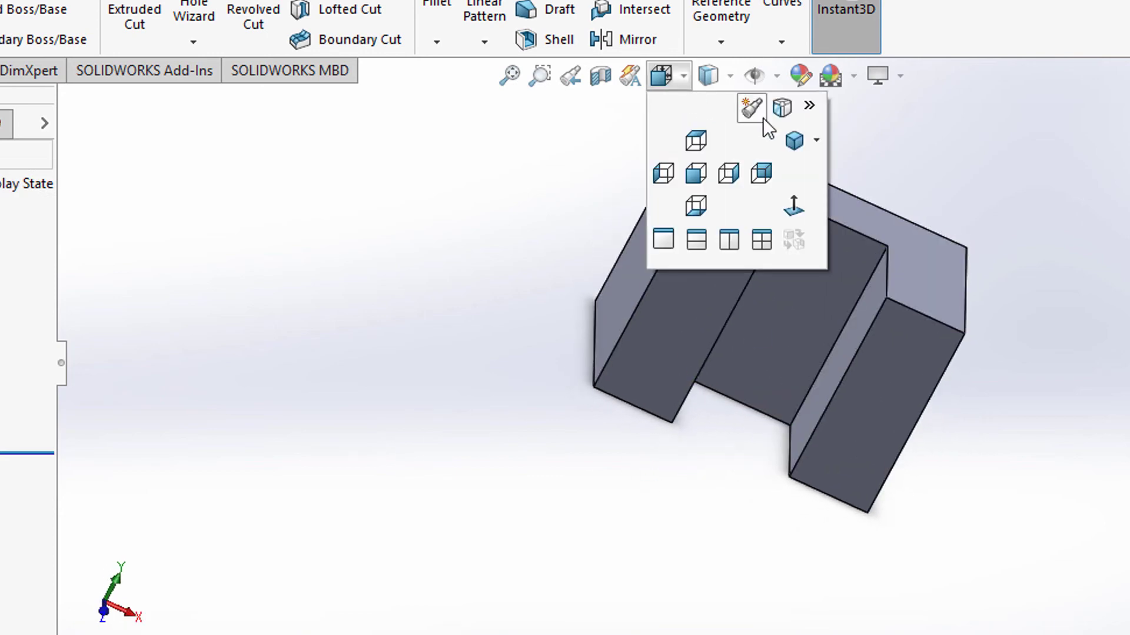
left_click(816, 140)
left_click(838, 200)
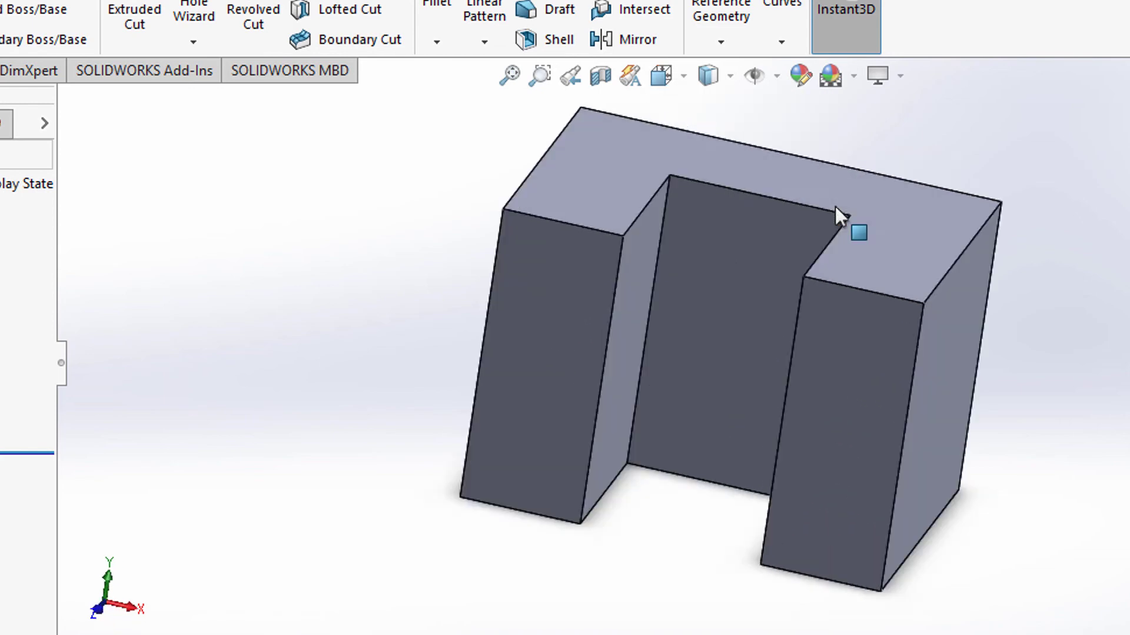